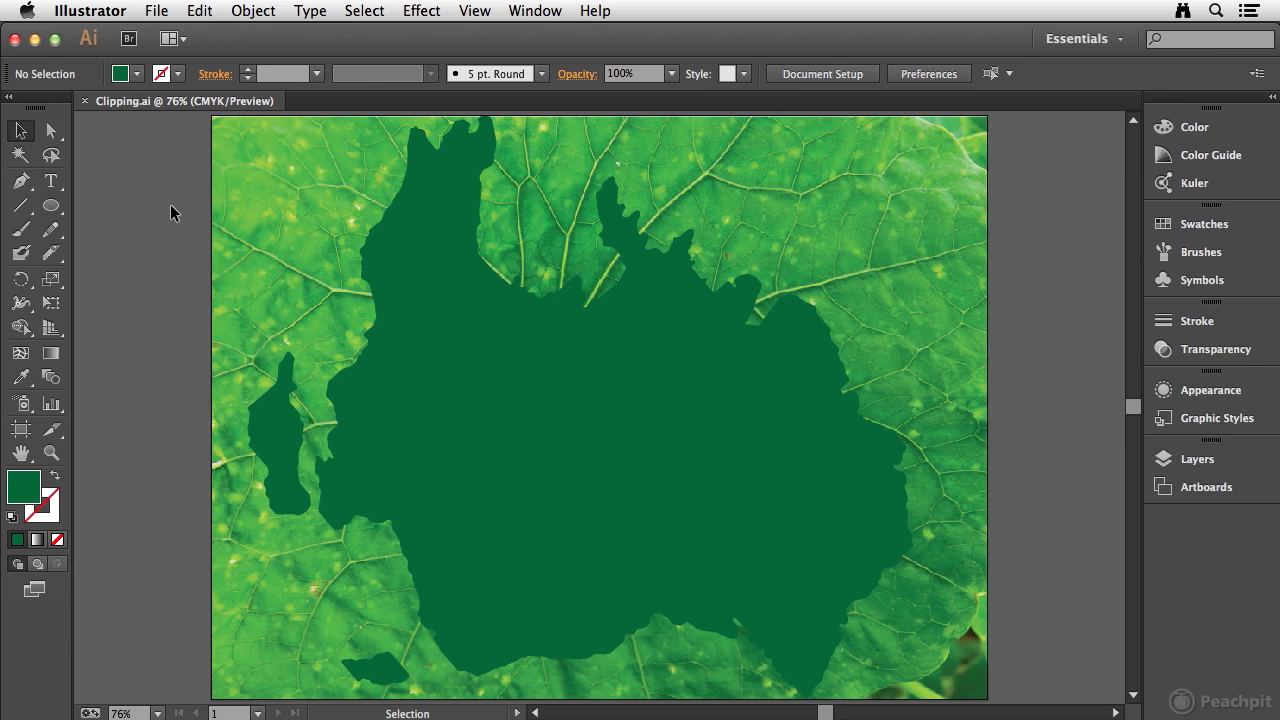
- Clip the leaf image to the dark green map shape with a clipping mask, accepting the complex mask, and deselect it
click(241, 218)
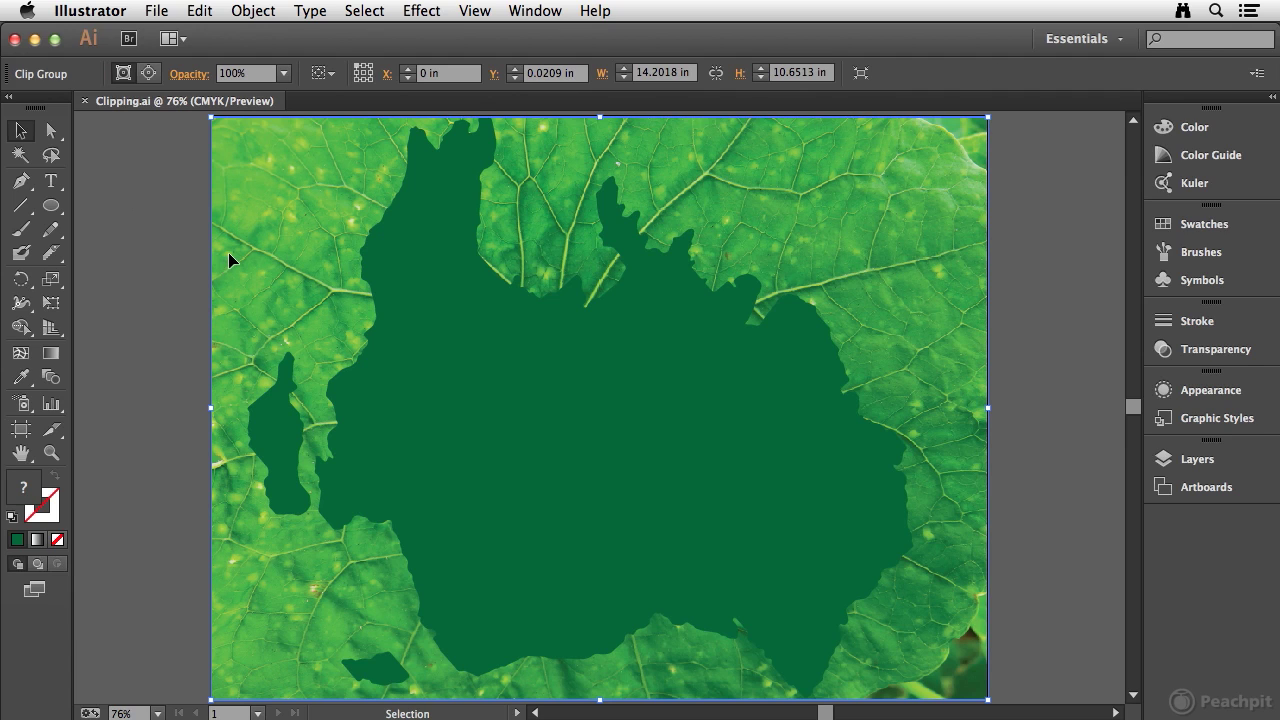
click(114, 281)
click(427, 297)
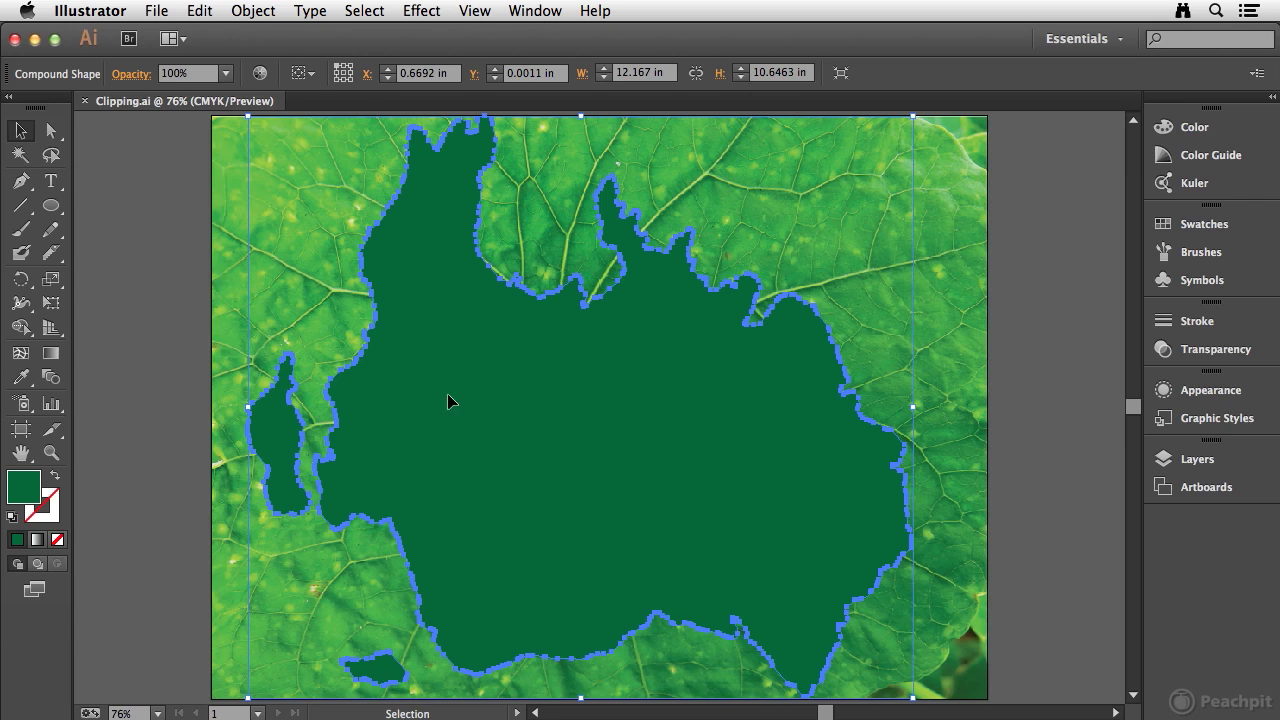
click(253, 10)
click(263, 104)
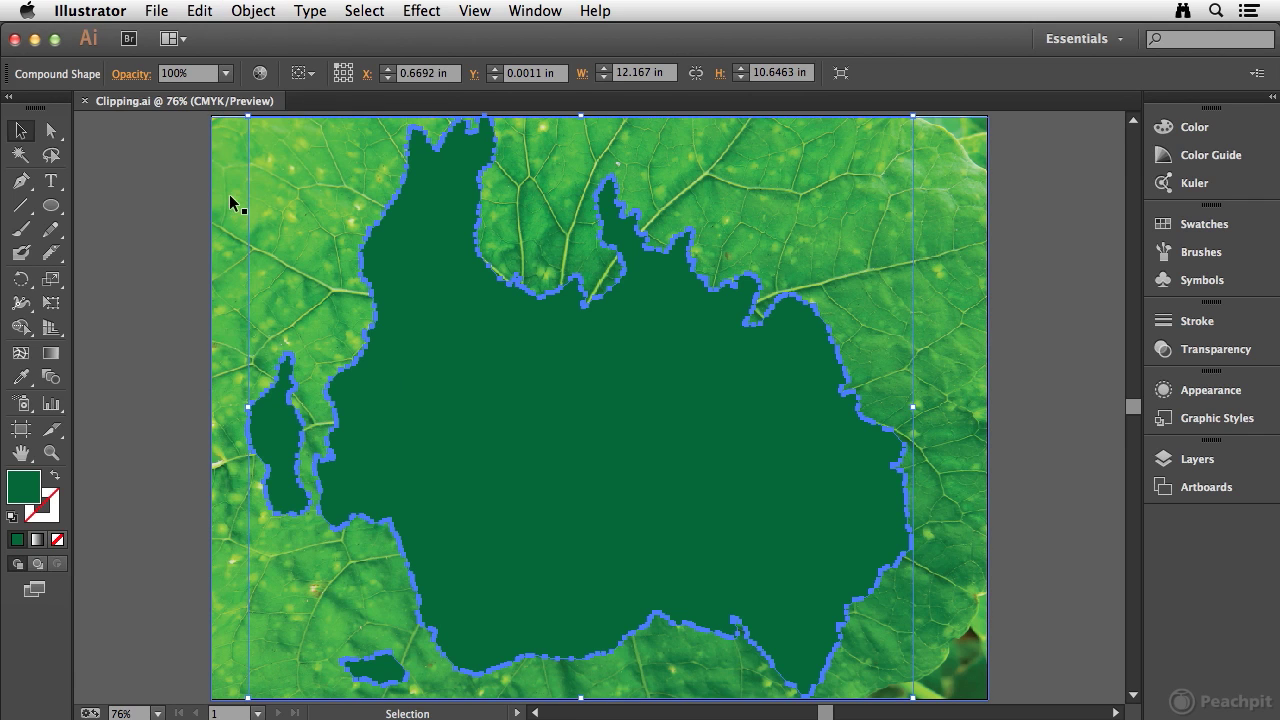
shift+click(226, 211)
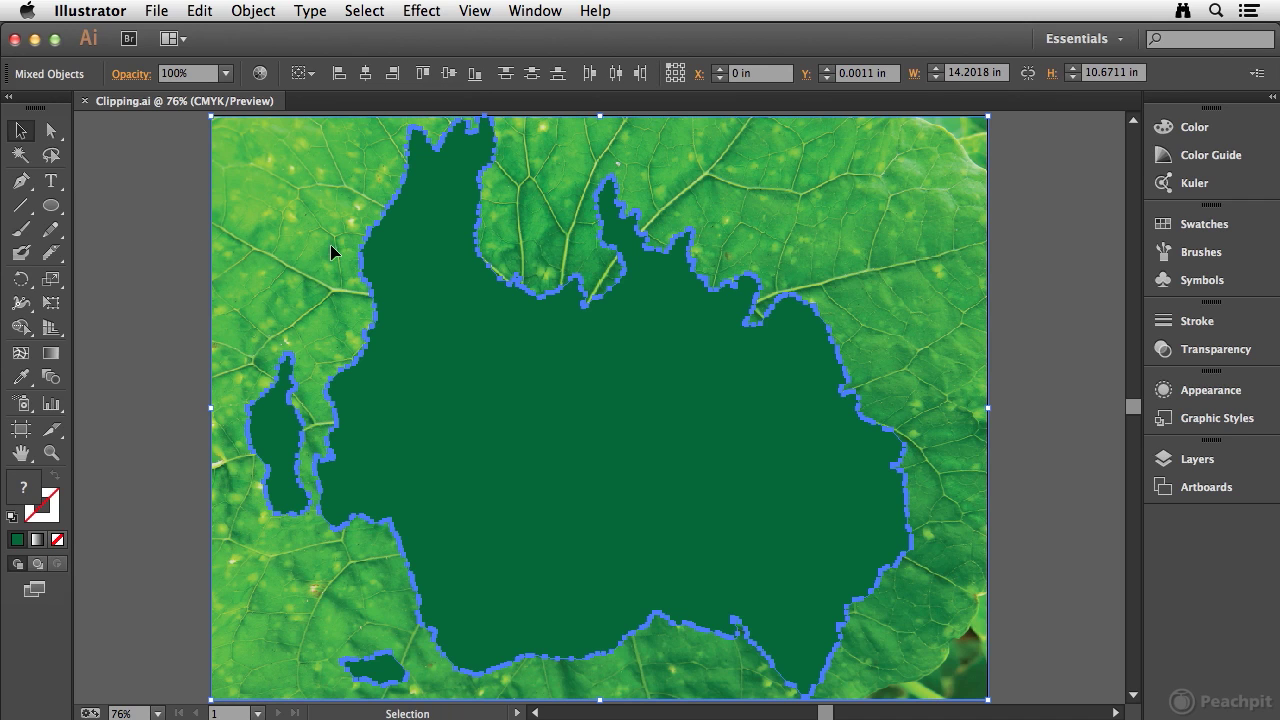
click(257, 10)
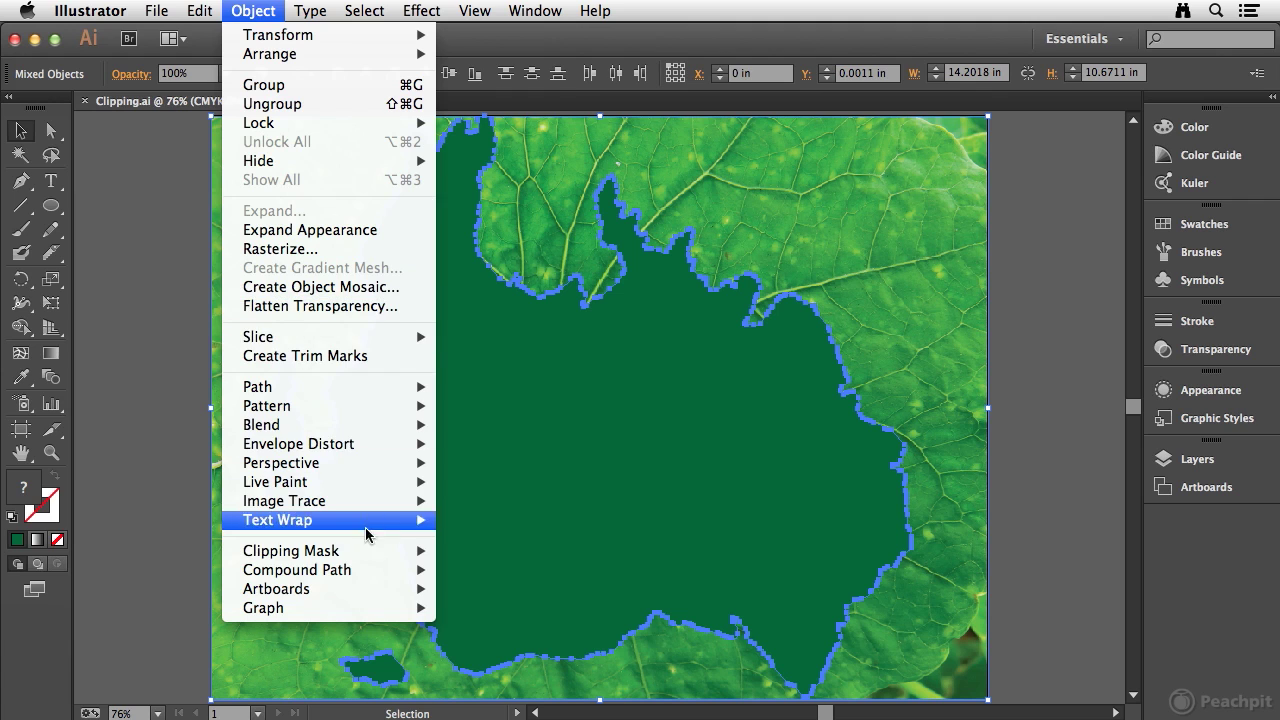
mouse_move(356, 557)
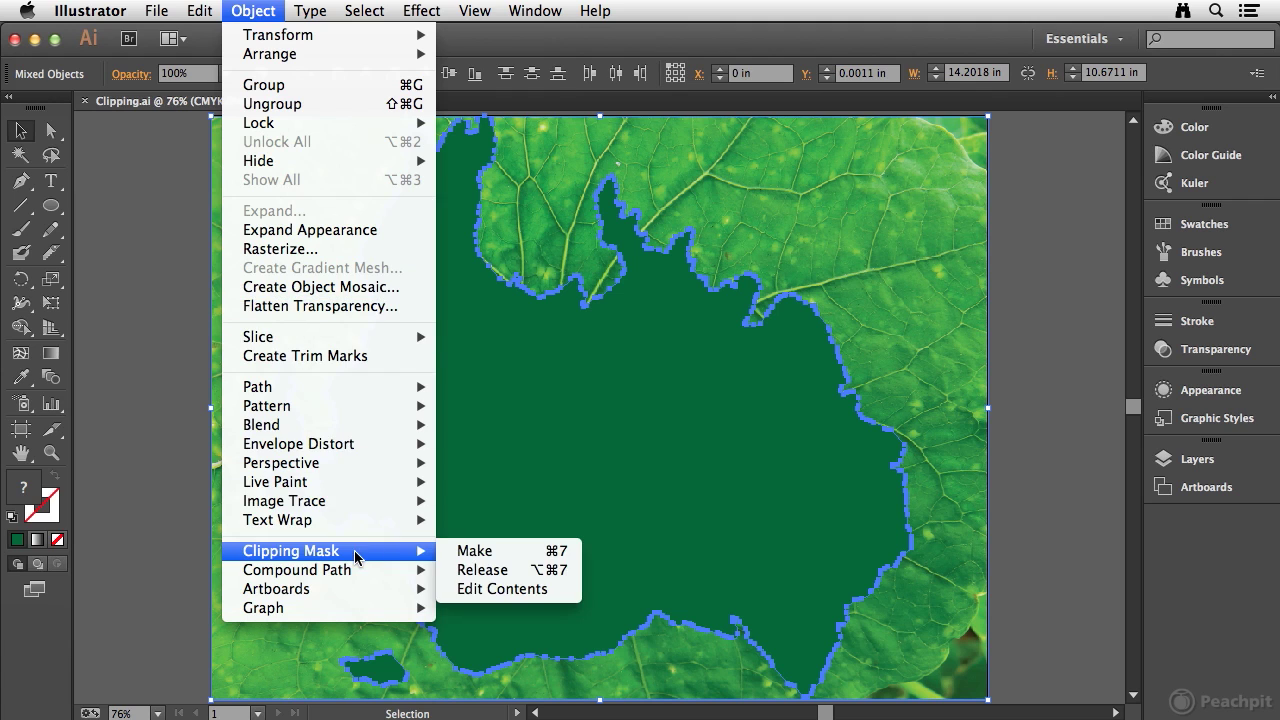
click(531, 552)
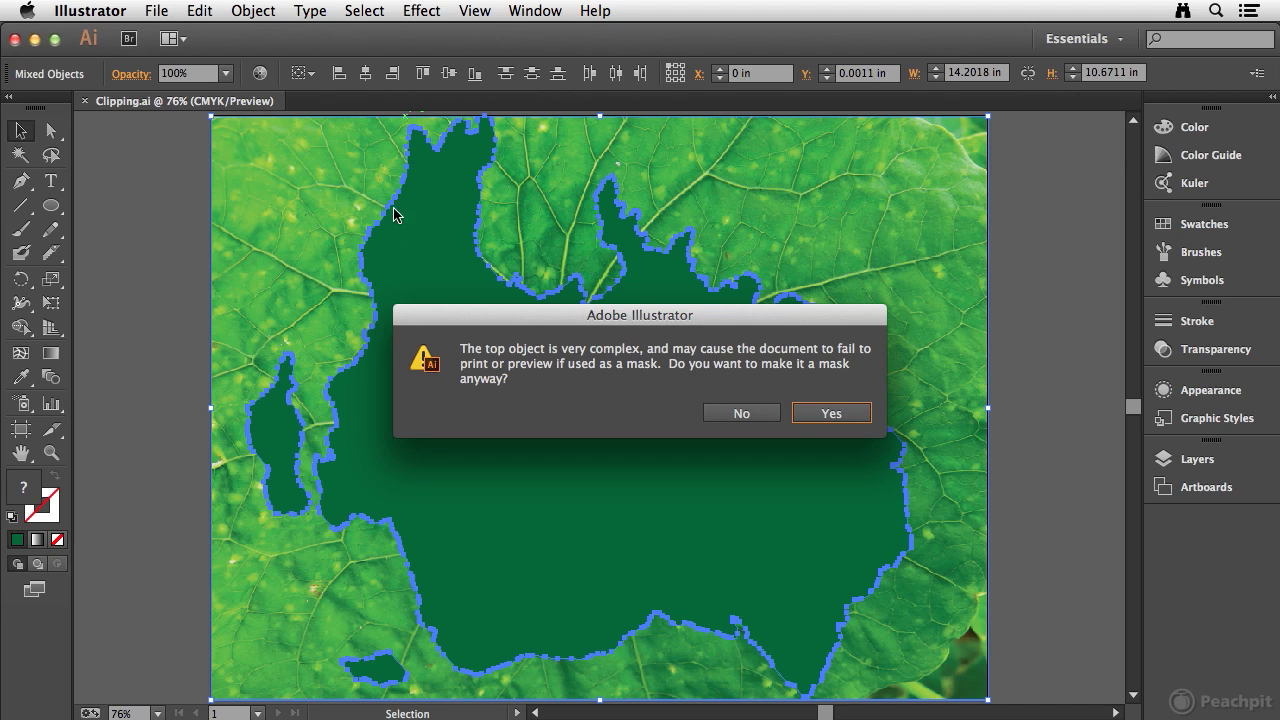
drag(547, 317, 826, 306)
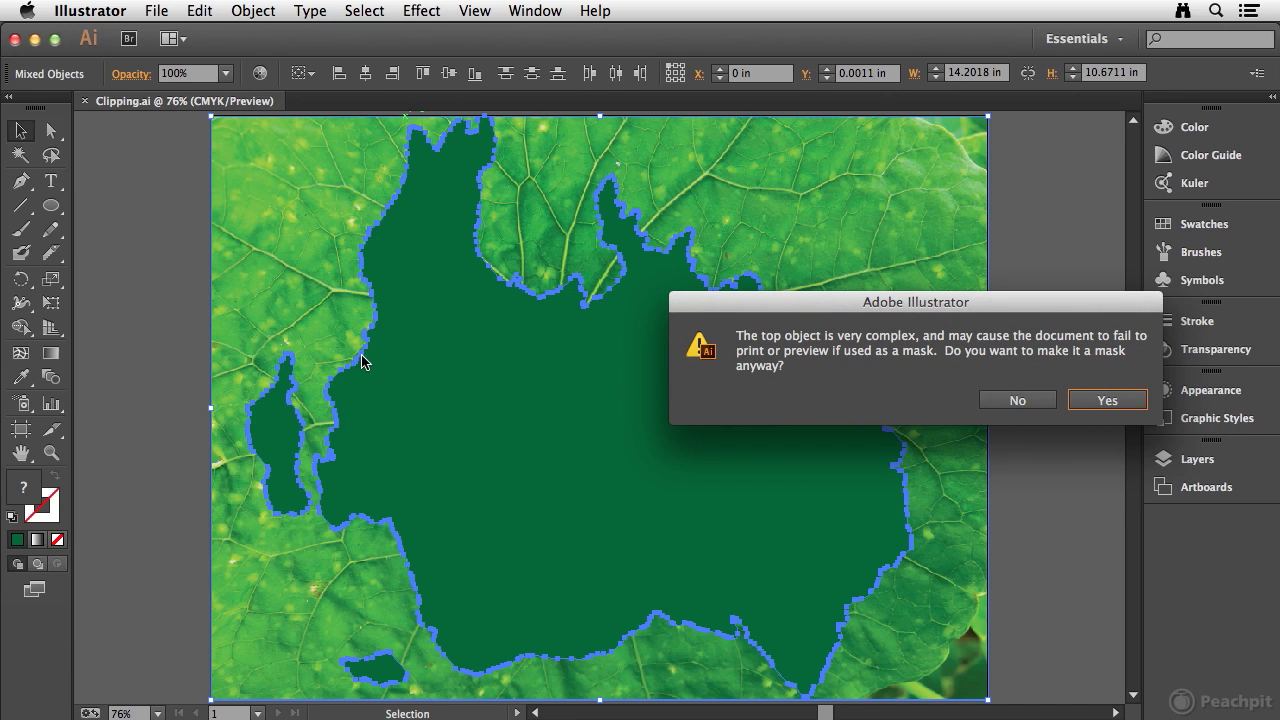
drag(838, 303, 803, 248)
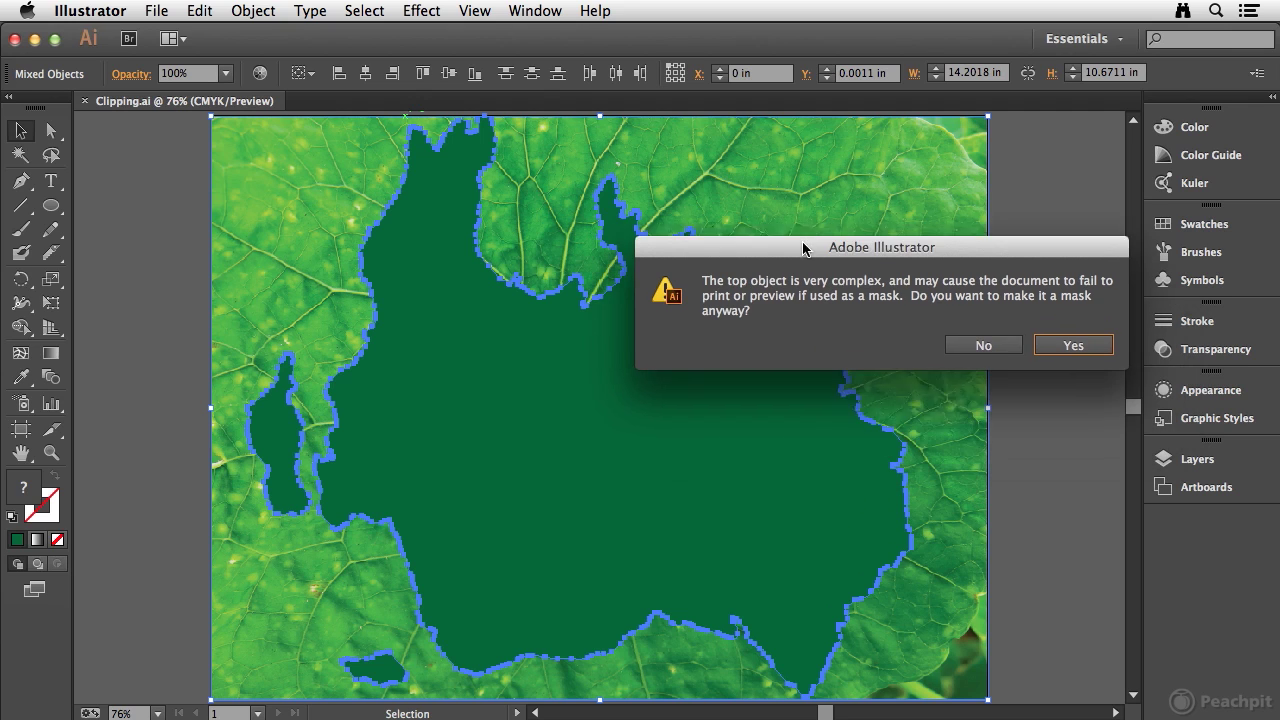
click(1066, 330)
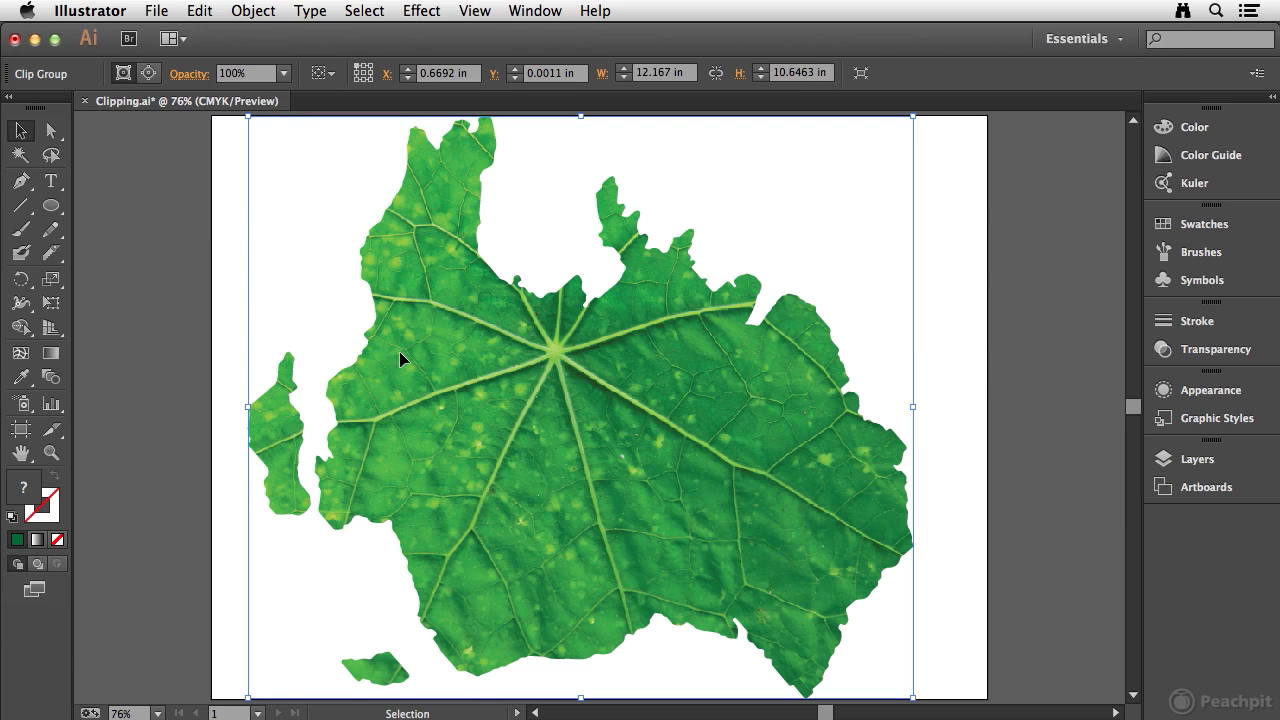
click(175, 350)
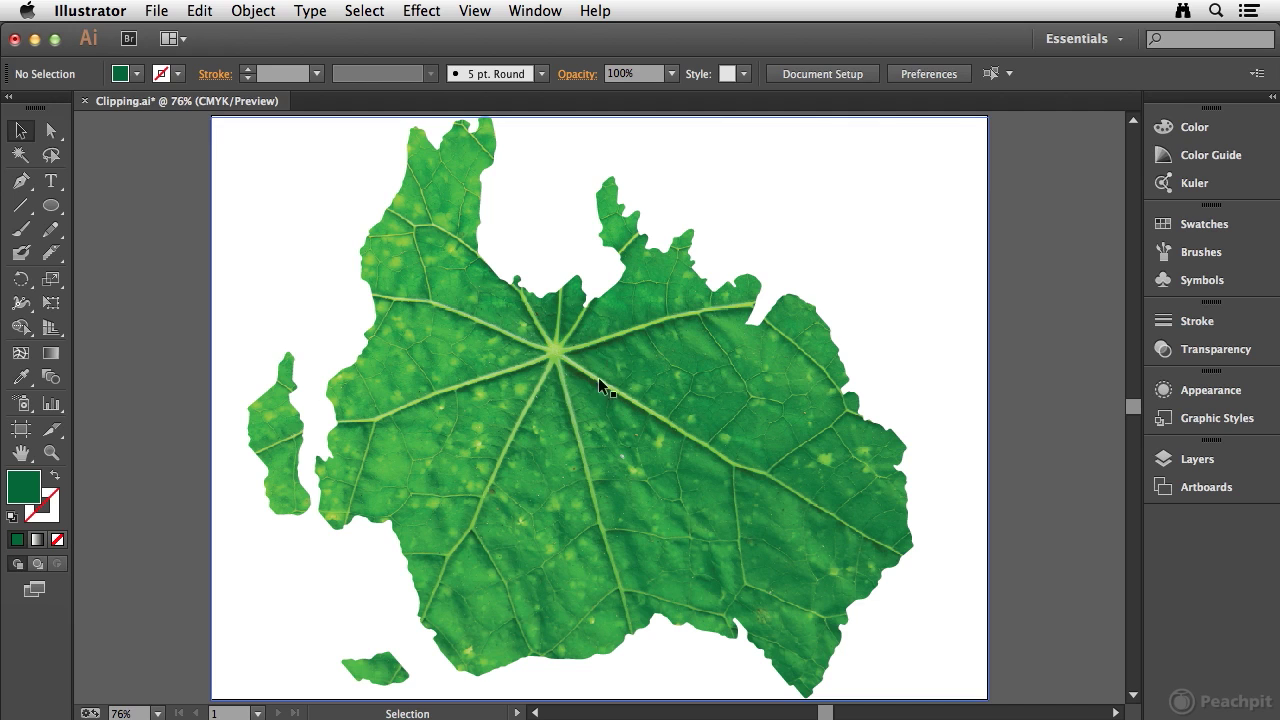
- Draw a green circle in the empty area beside the artboard and duplicate it twice to form three overlapping circles
key(space)
drag(208, 317, 614, 323)
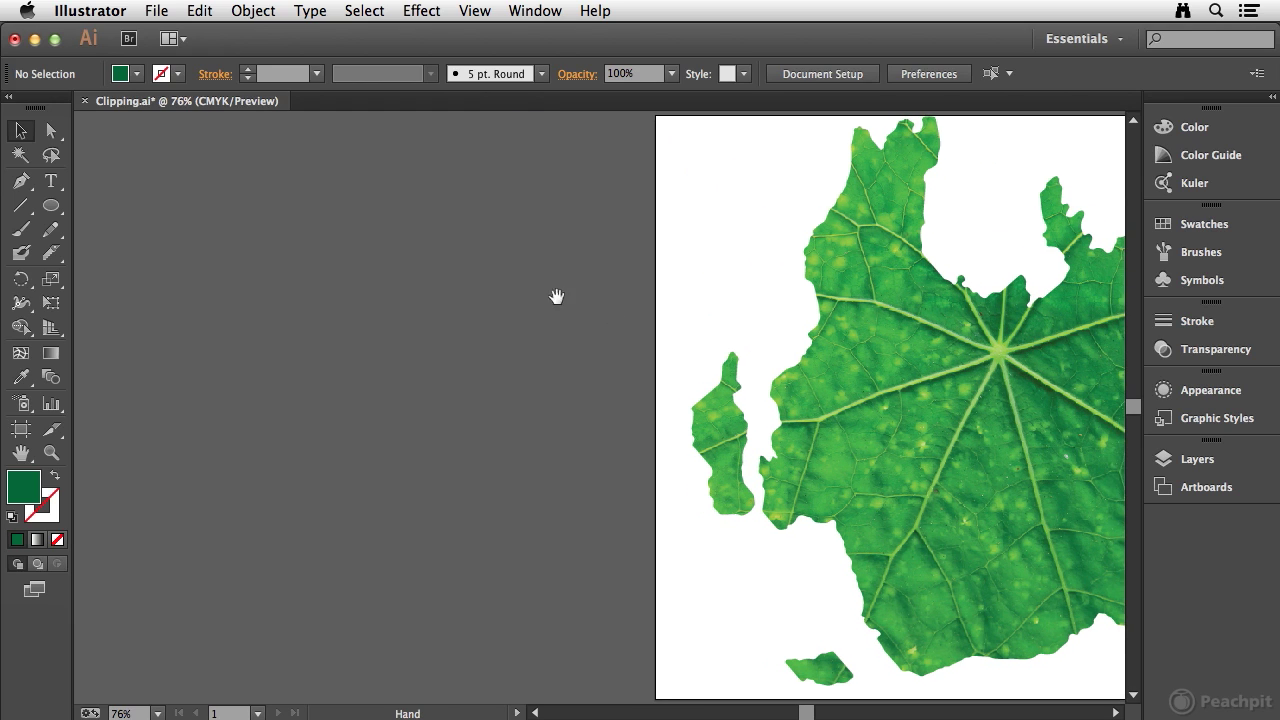
click(51, 206)
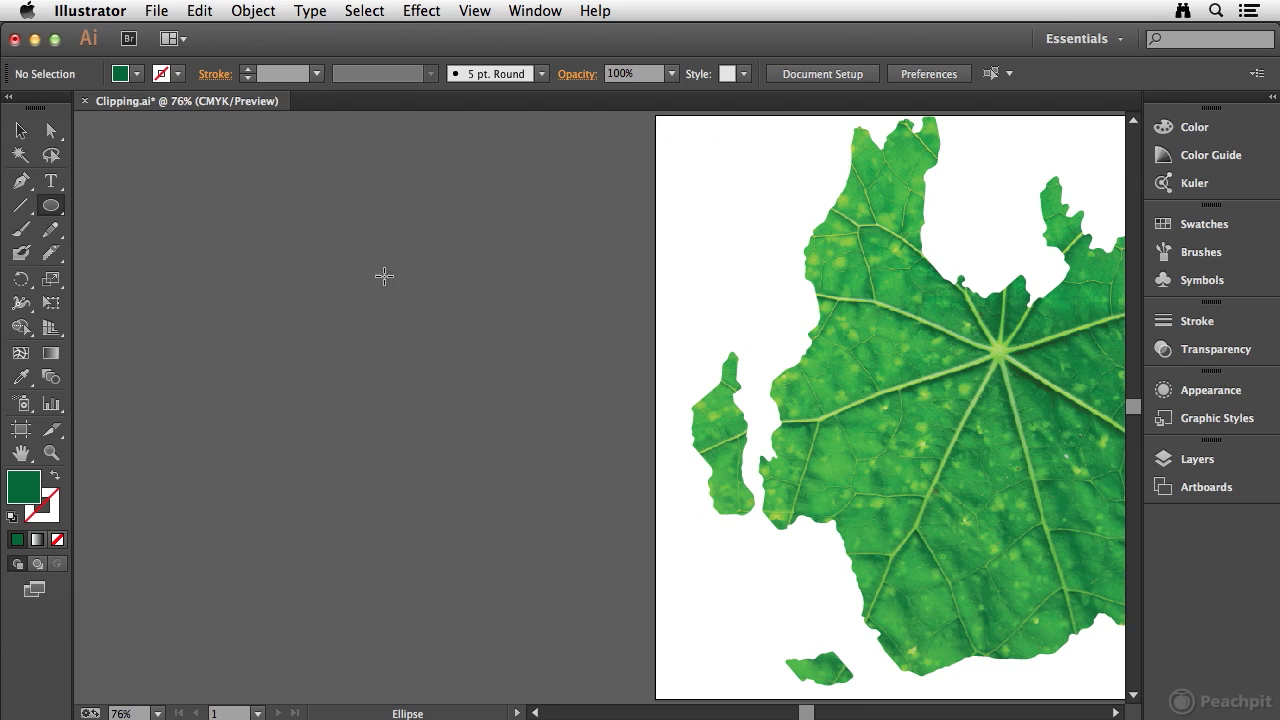
mouse_move(310, 260)
mouse_down()
mouse_move(408, 326)
mouse_move(420, 368)
mouse_up()
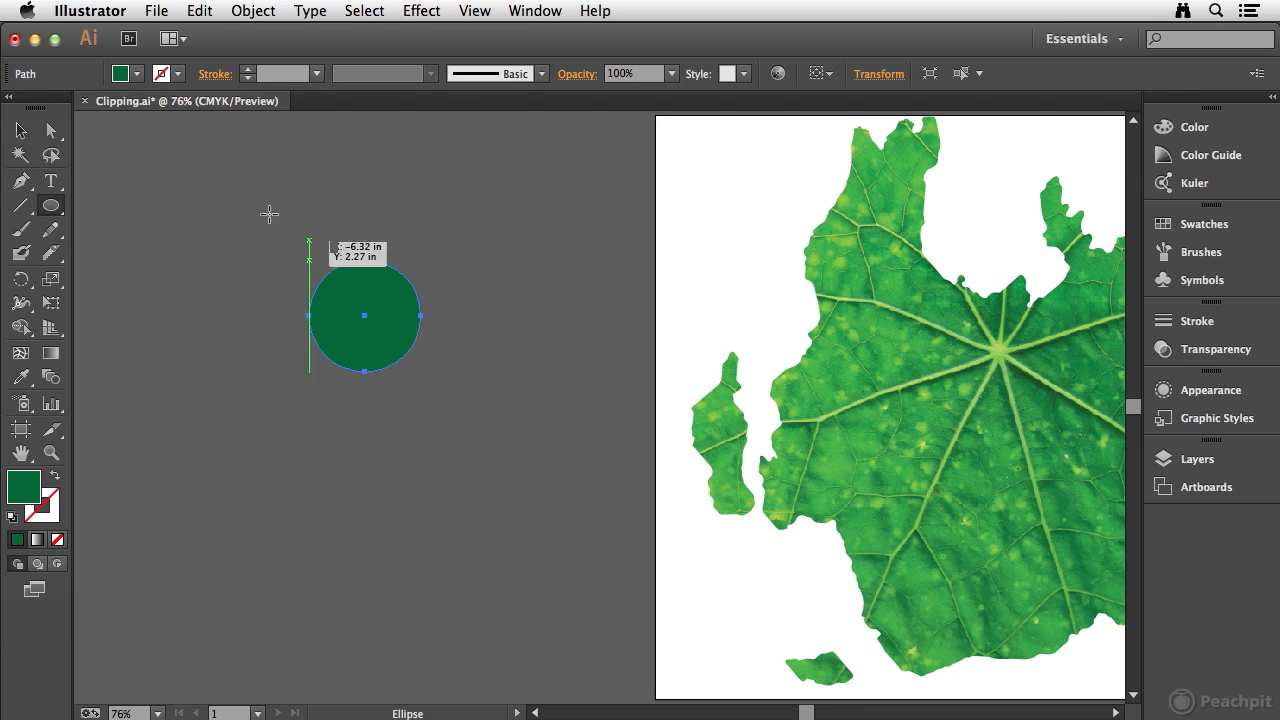
click(18, 131)
drag(366, 320, 408, 380)
- Fill the upper-left circle with red and the lower circle with dark blue from the swatches
click(366, 285)
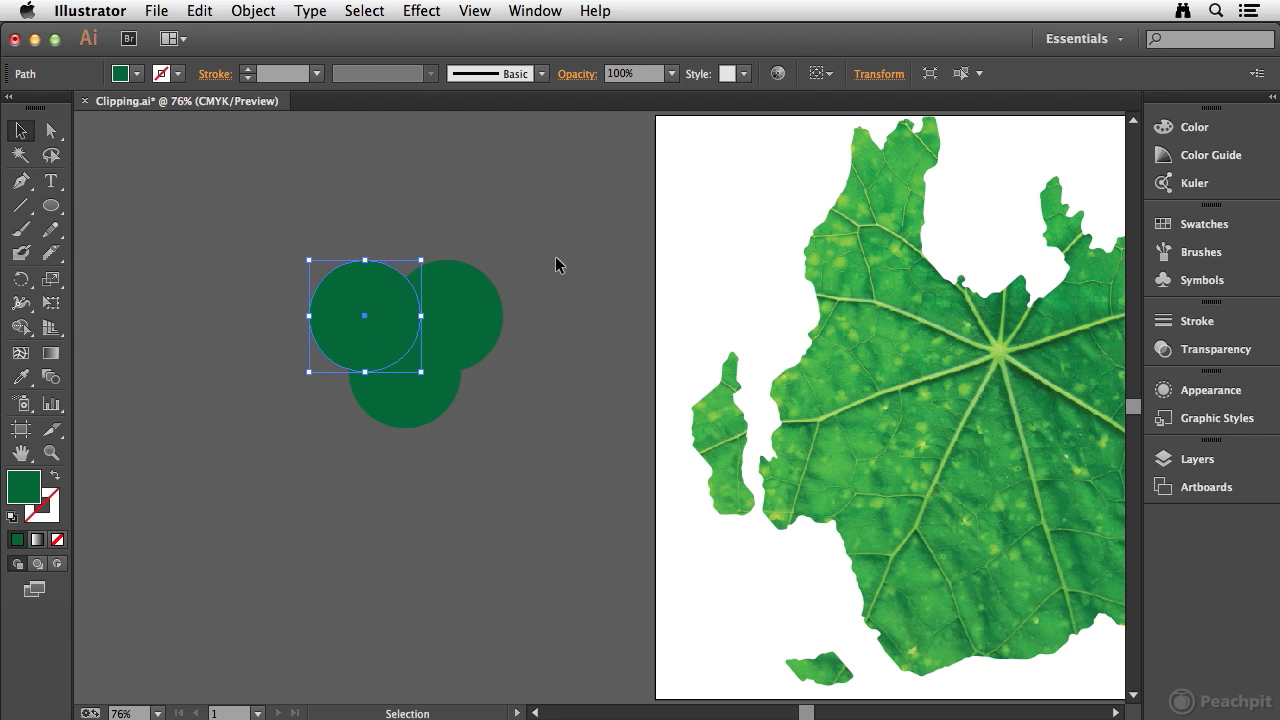
click(1200, 222)
click(1054, 231)
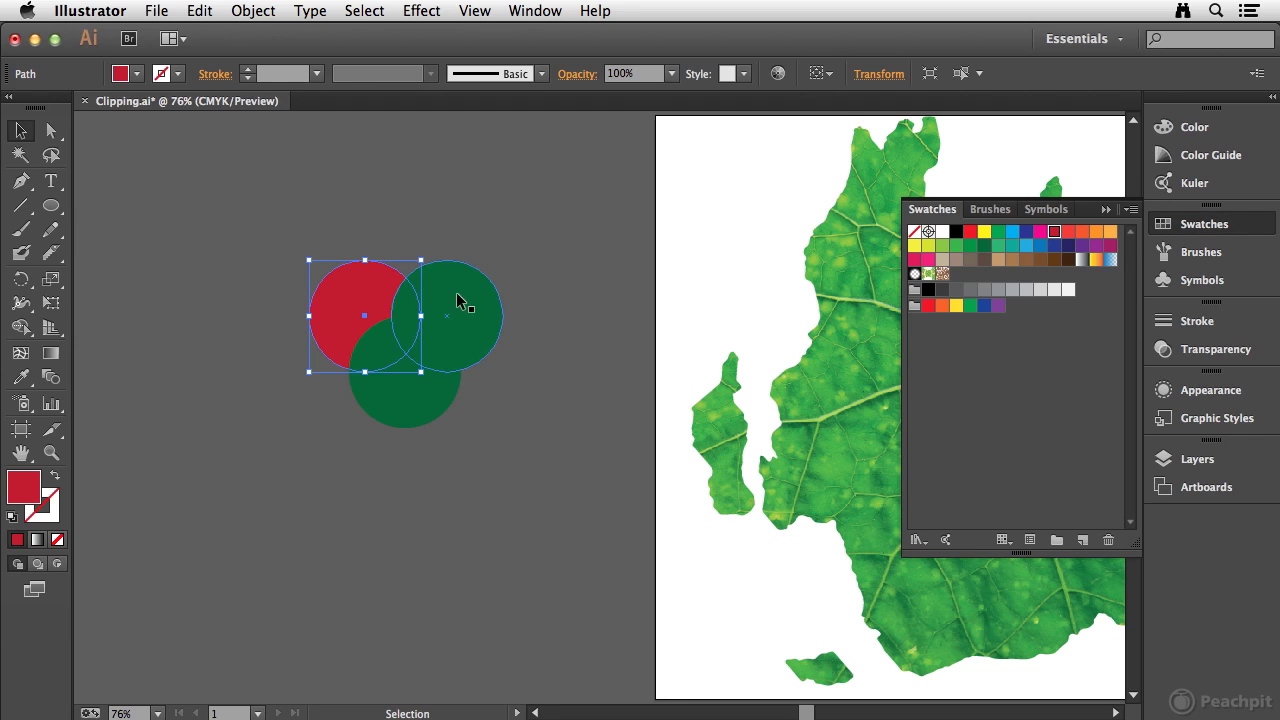
click(416, 410)
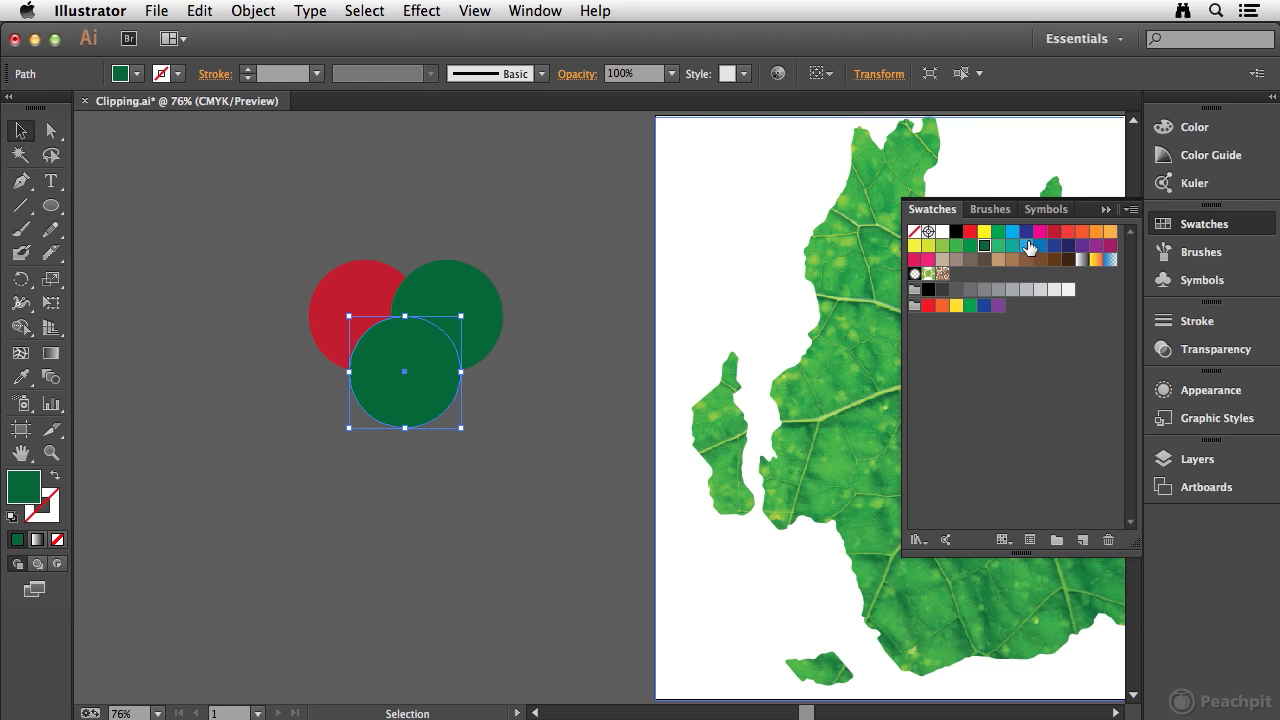
click(1026, 231)
click(303, 265)
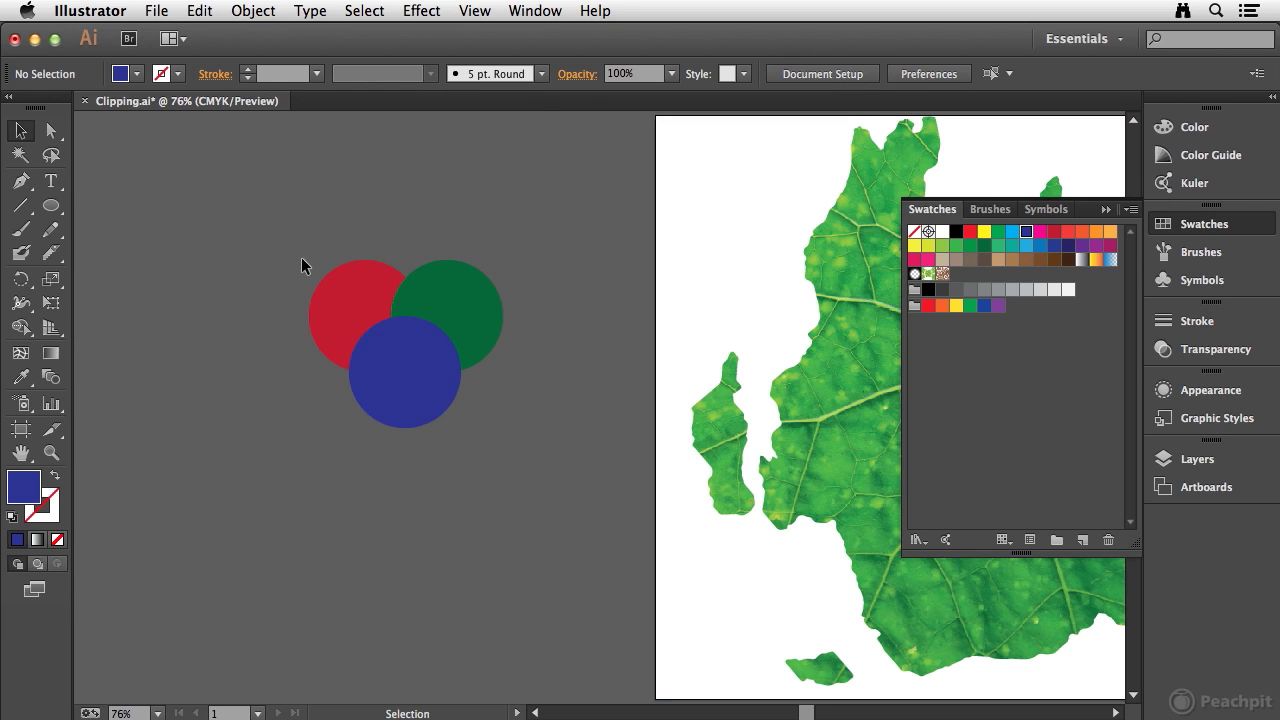
- Draw a smaller circle over the overlap of the three circles and use it as their clipping mask
click(52, 210)
drag(355, 288, 428, 352)
click(20, 130)
drag(300, 206, 466, 398)
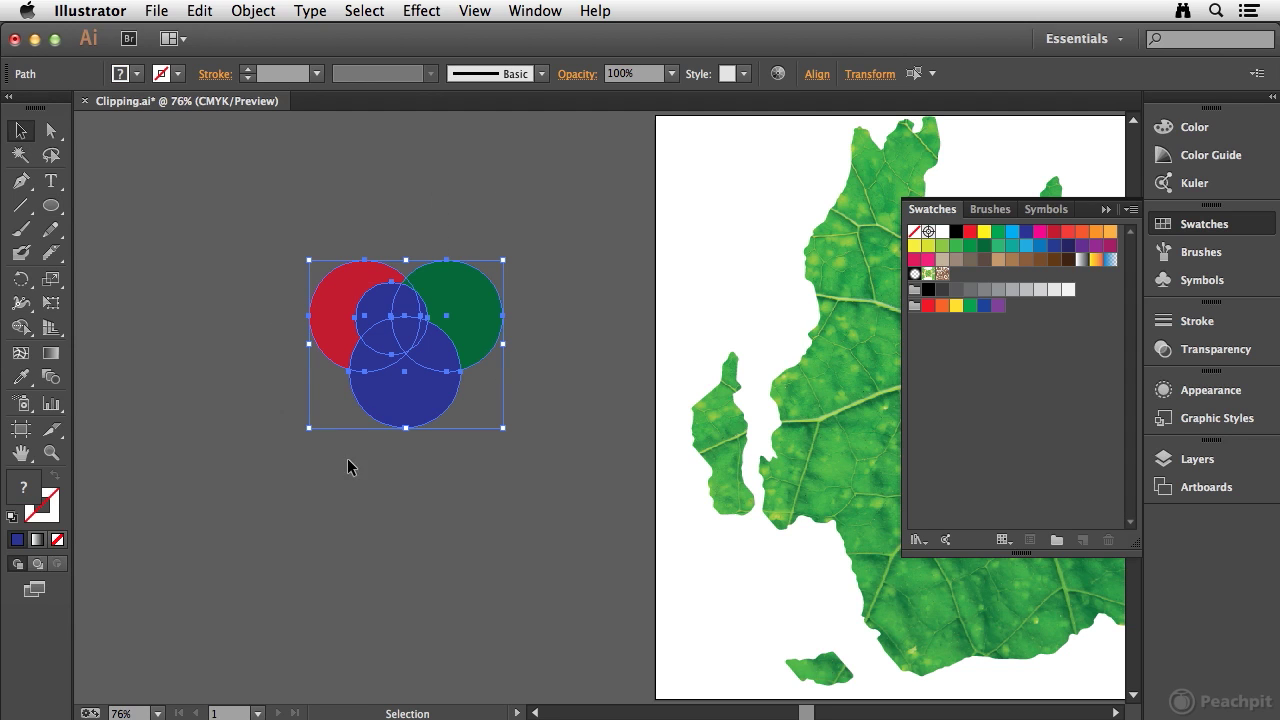
click(254, 11)
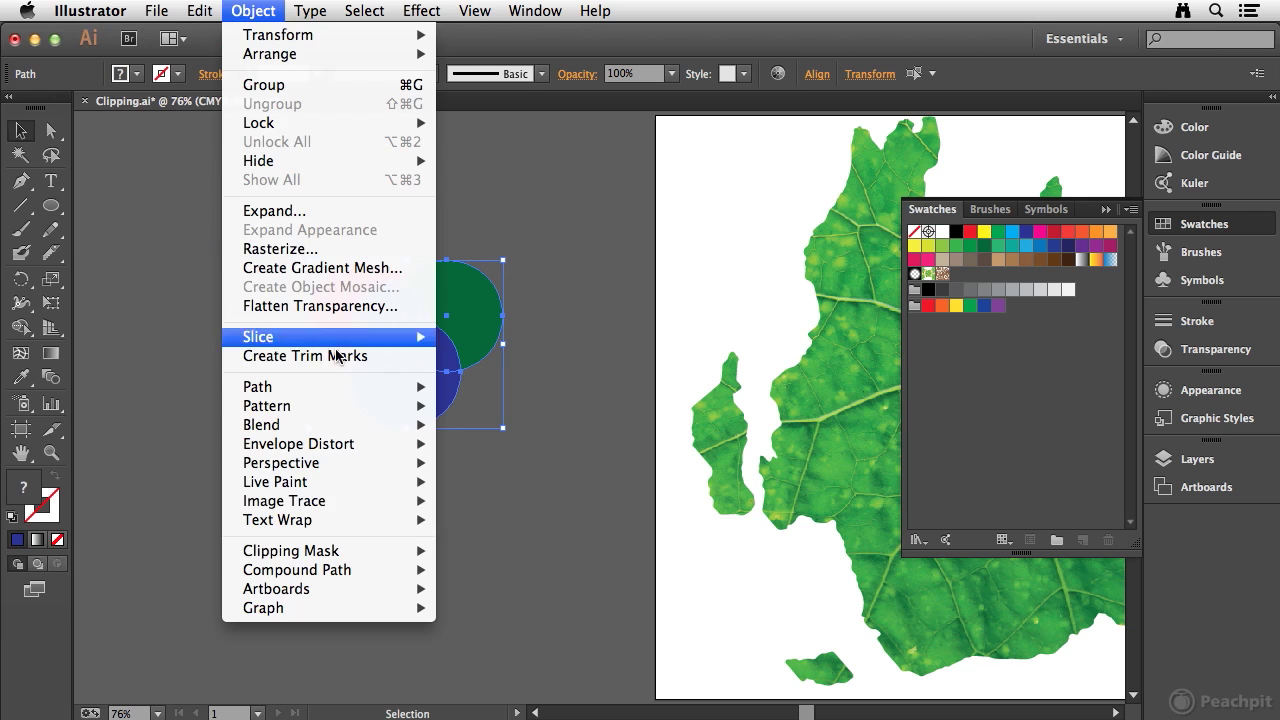
mouse_move(325, 555)
click(526, 552)
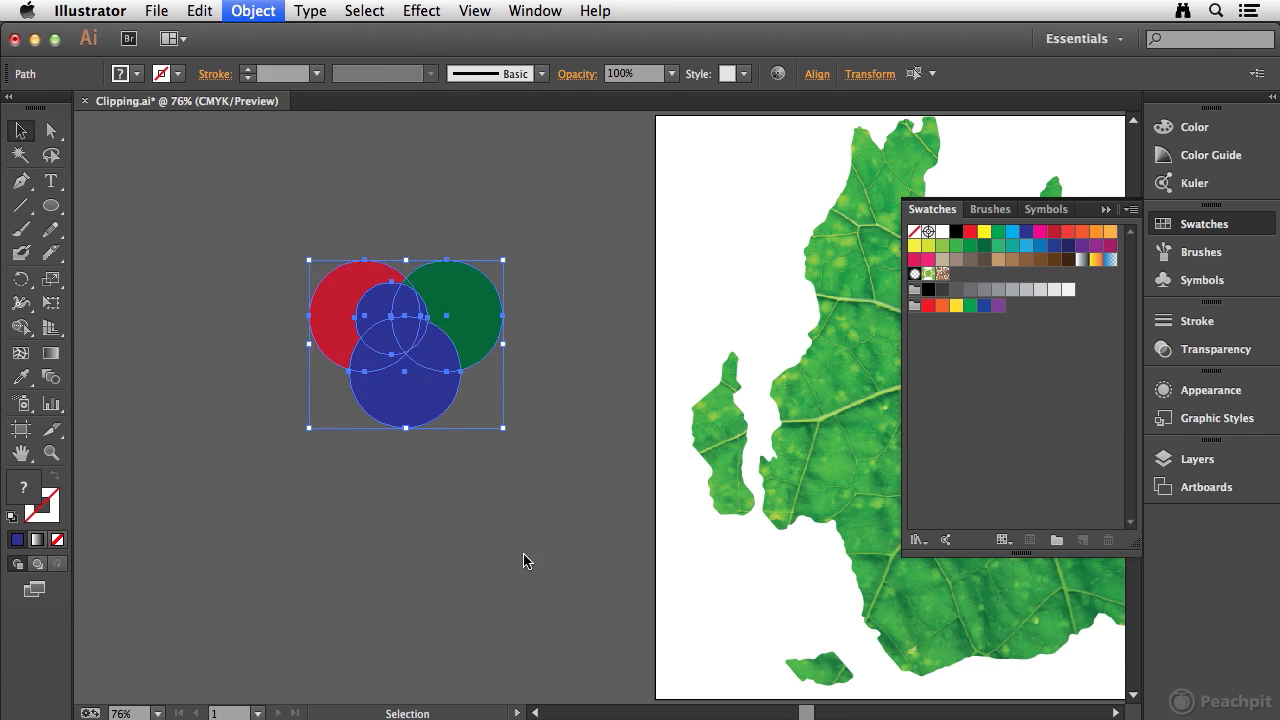
click(372, 481)
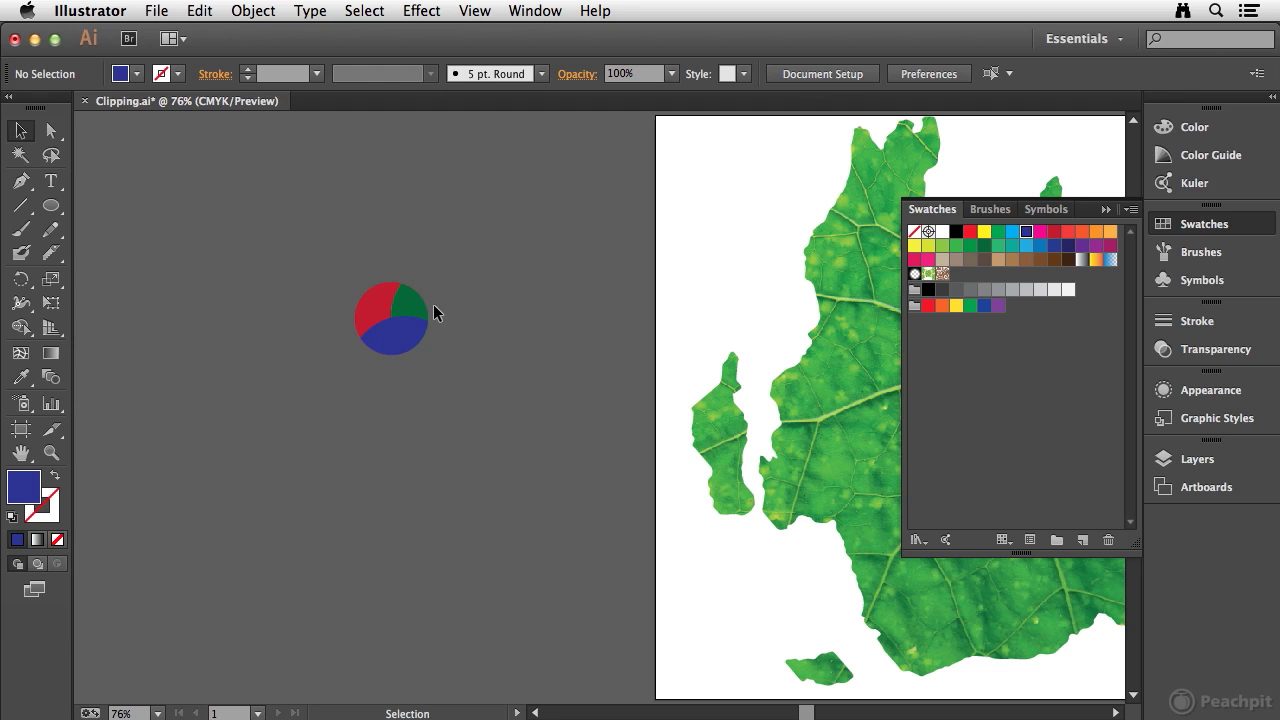
- Isolate the clipped circle group and shift the red circle slightly inside the mask
double_click(382, 306)
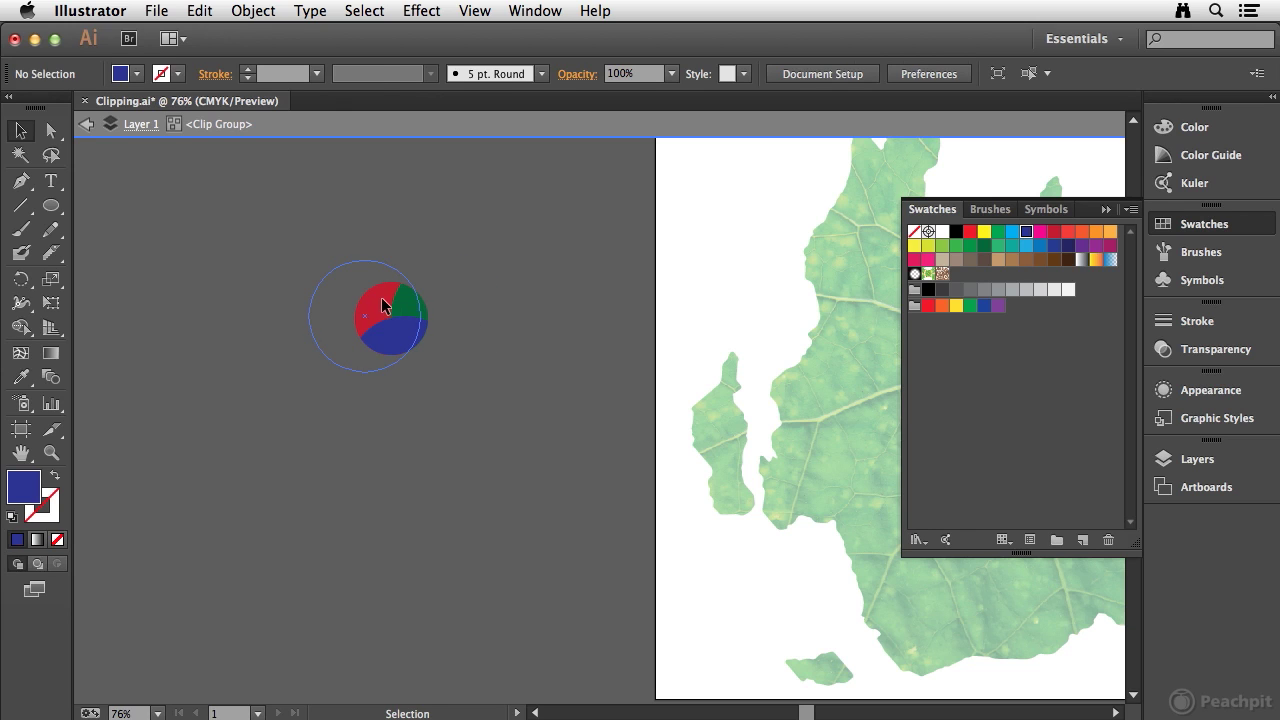
click(381, 304)
drag(379, 304, 407, 300)
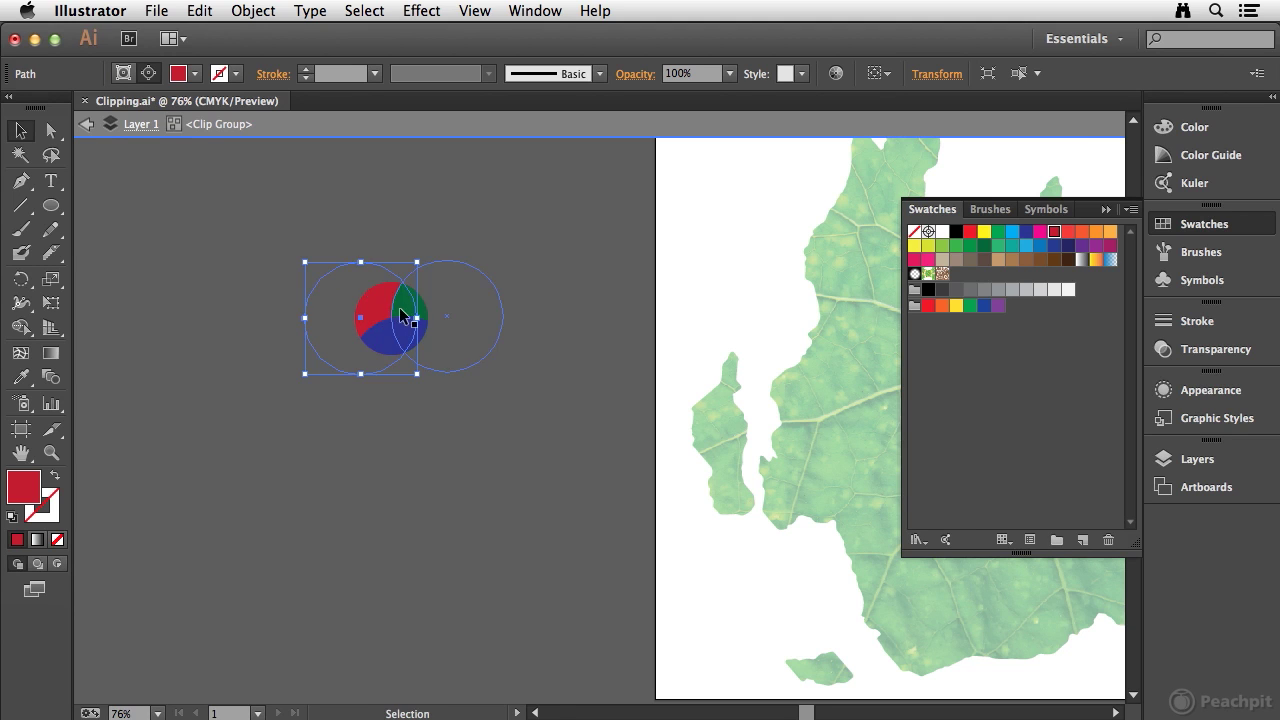
- Isolate the red circle, recolor it light blue, and exit isolation mode
double_click(386, 300)
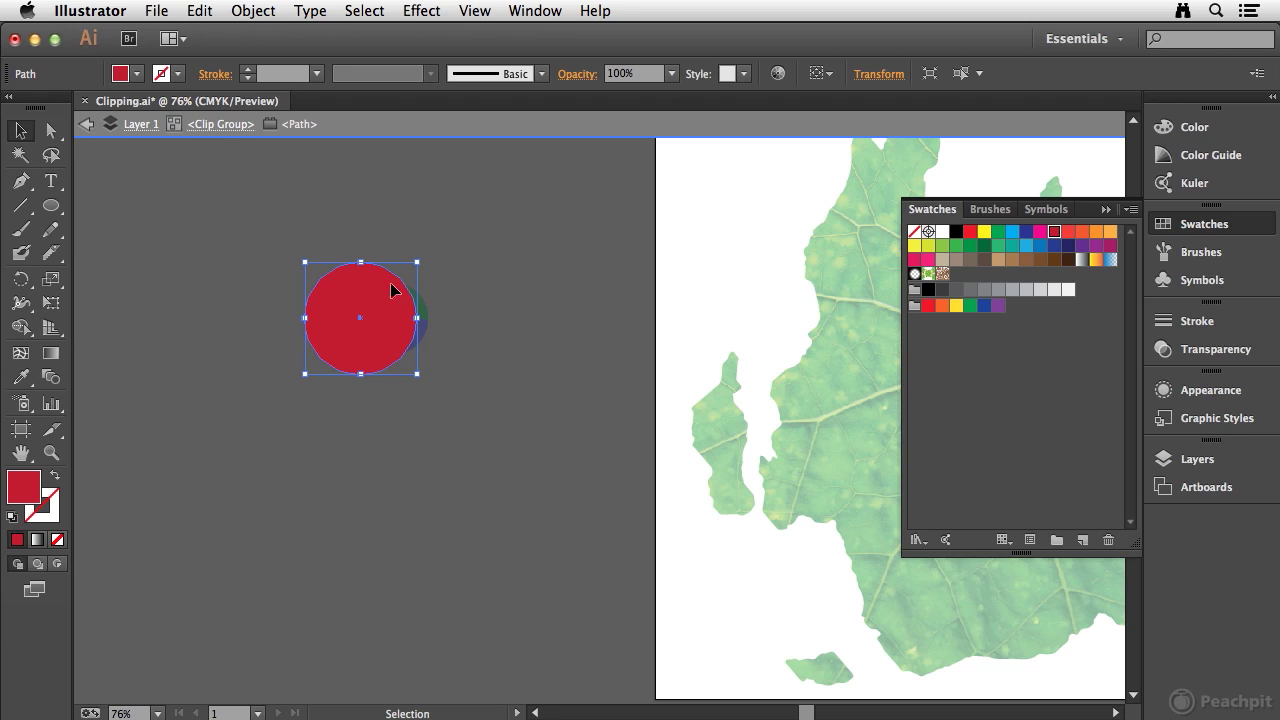
click(1025, 248)
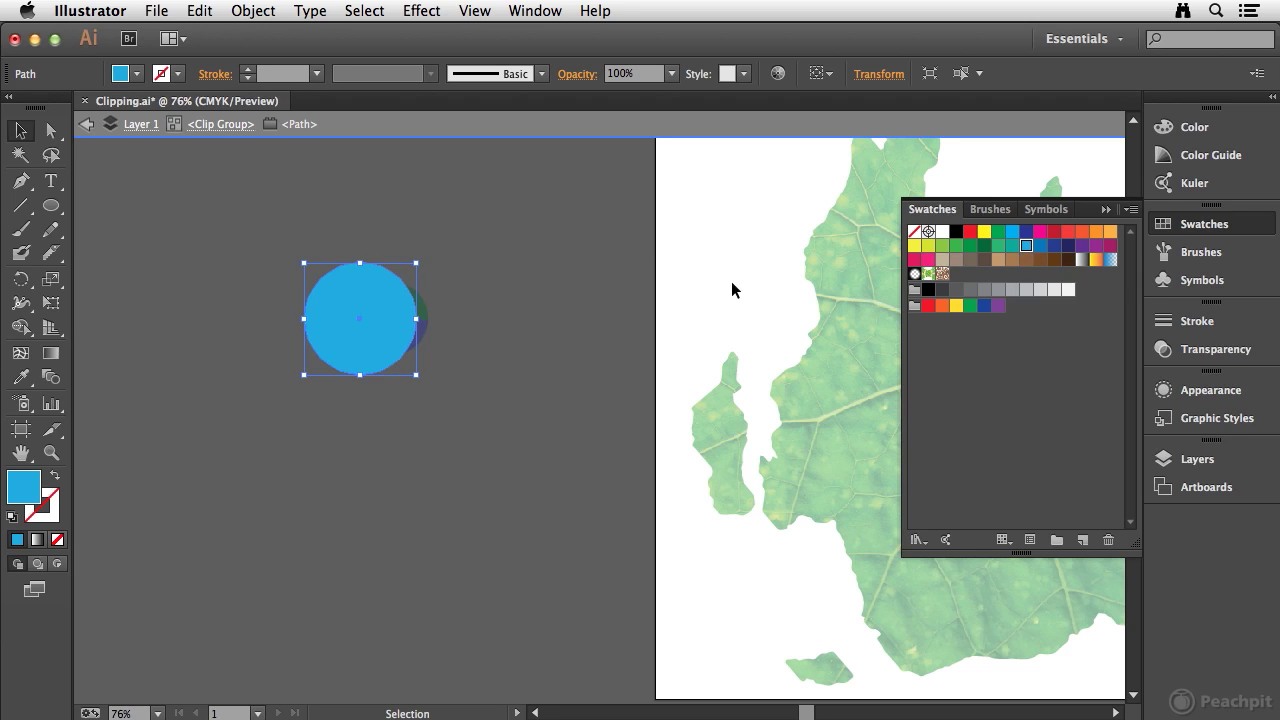
click(200, 263)
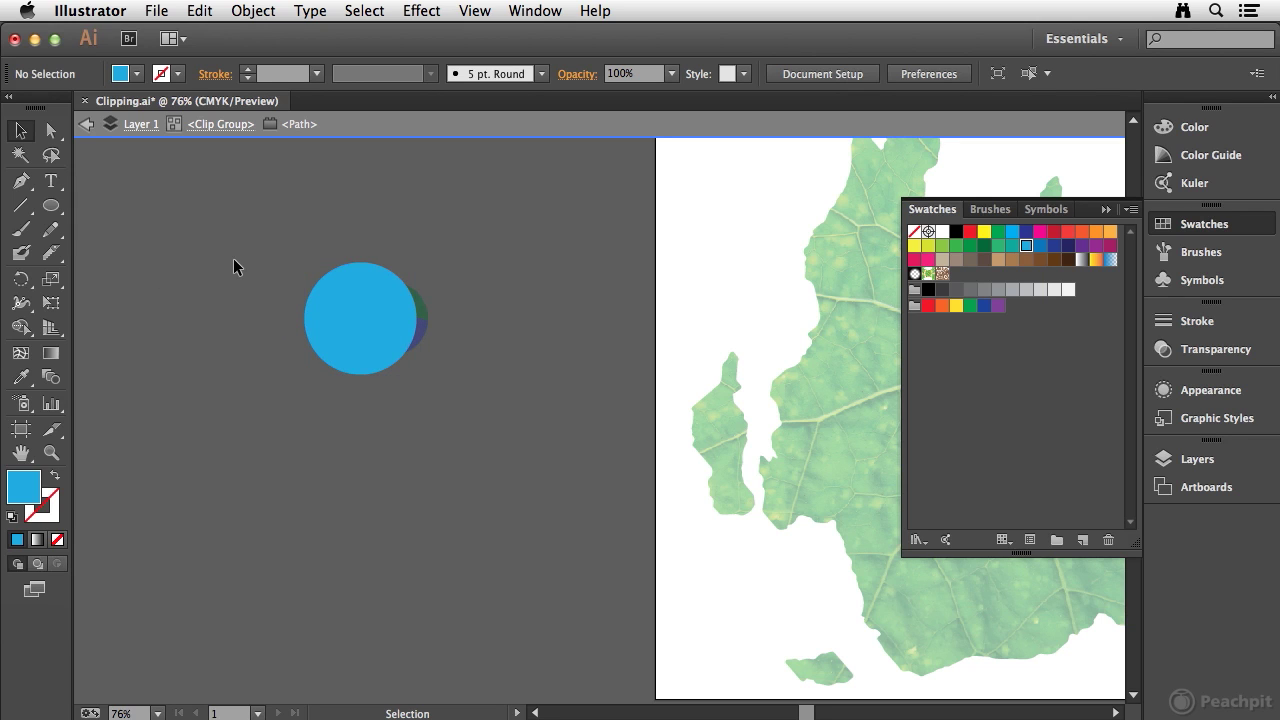
double_click(292, 305)
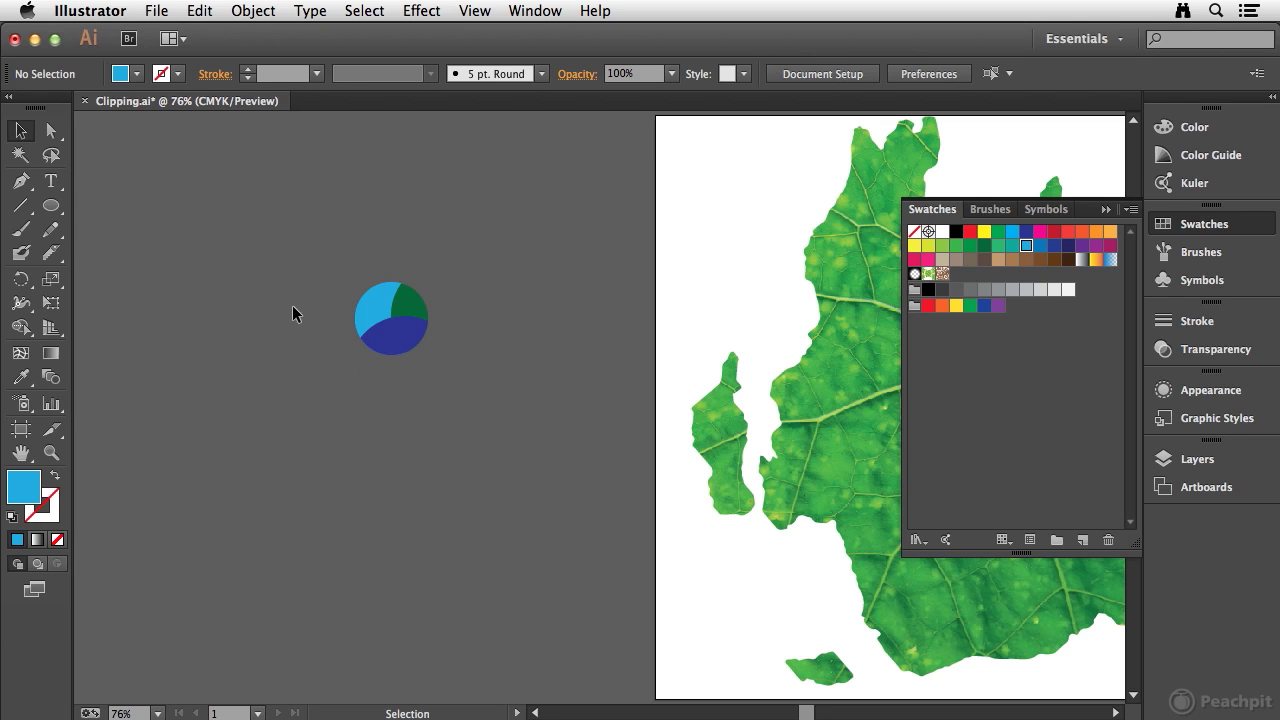
- Release the clipping mask from the three circles and restore the mask
click(381, 300)
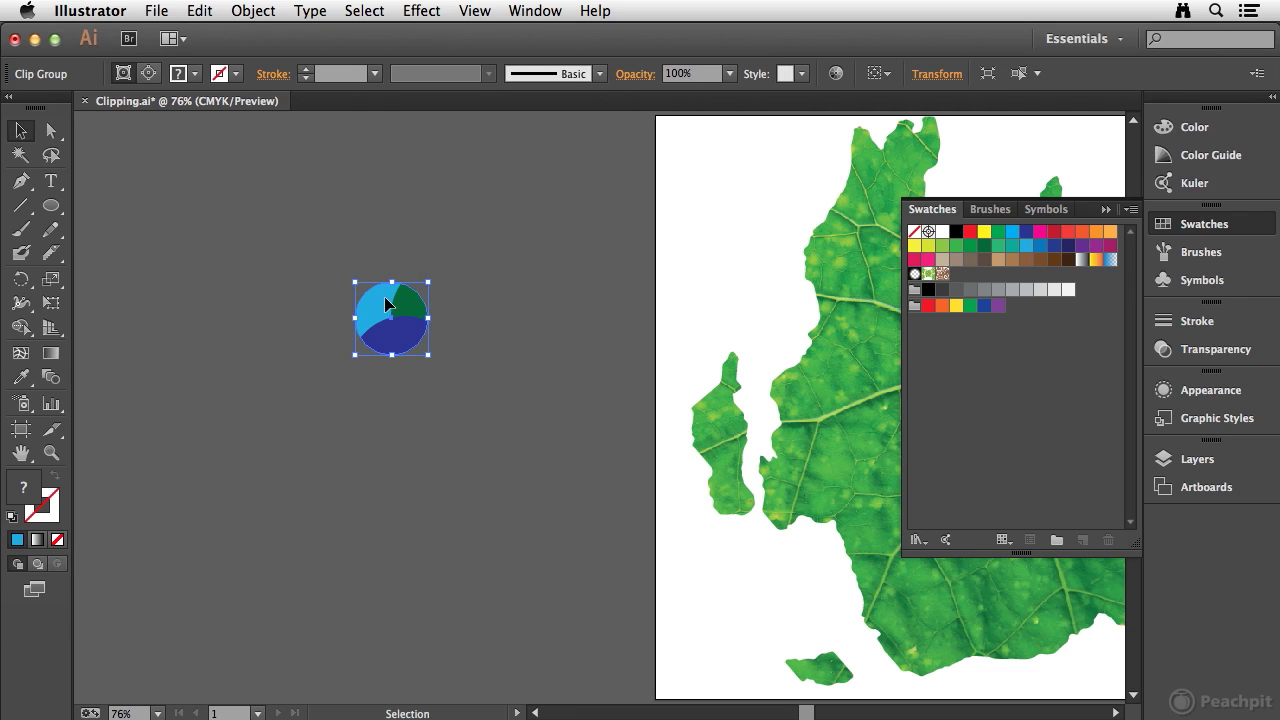
click(253, 12)
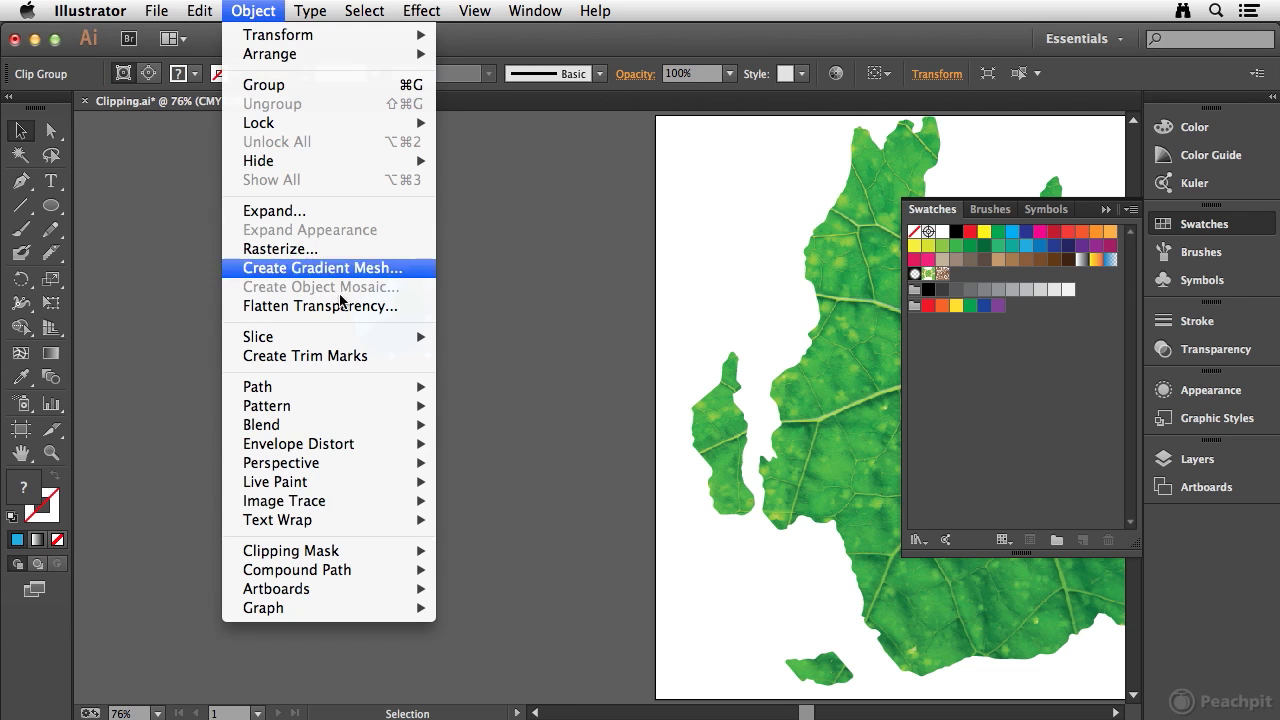
mouse_move(297, 556)
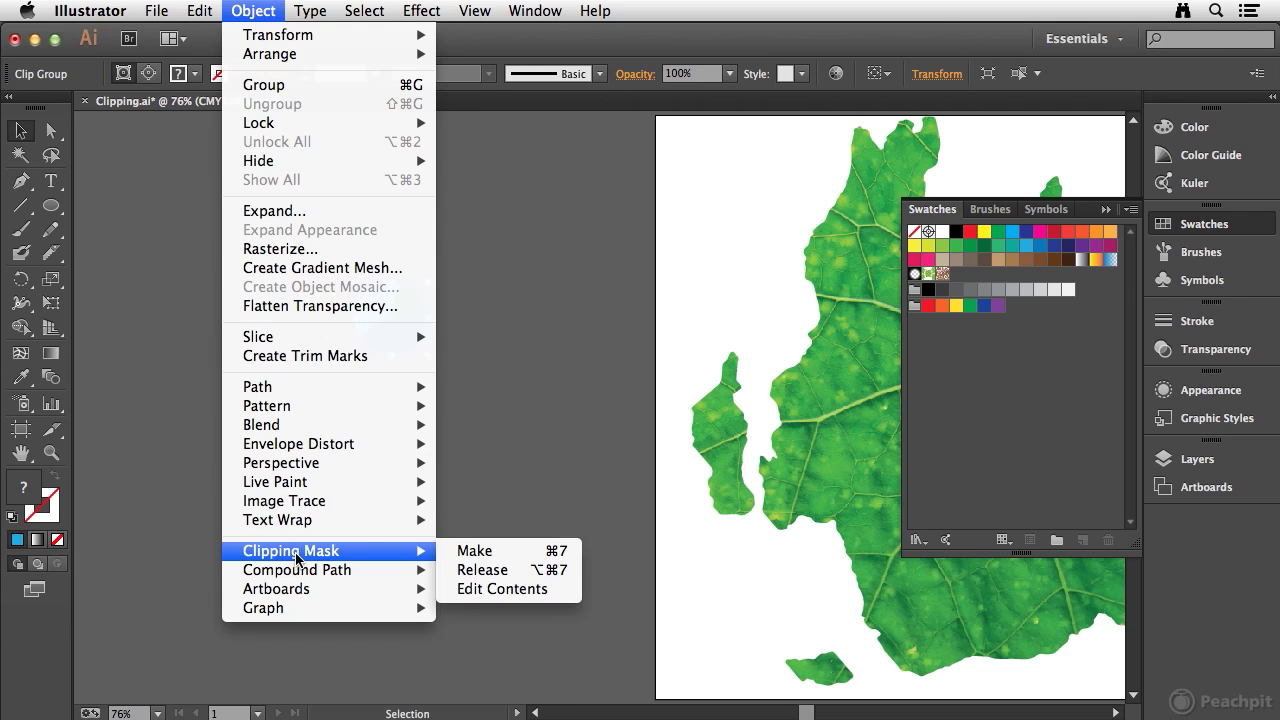
click(529, 572)
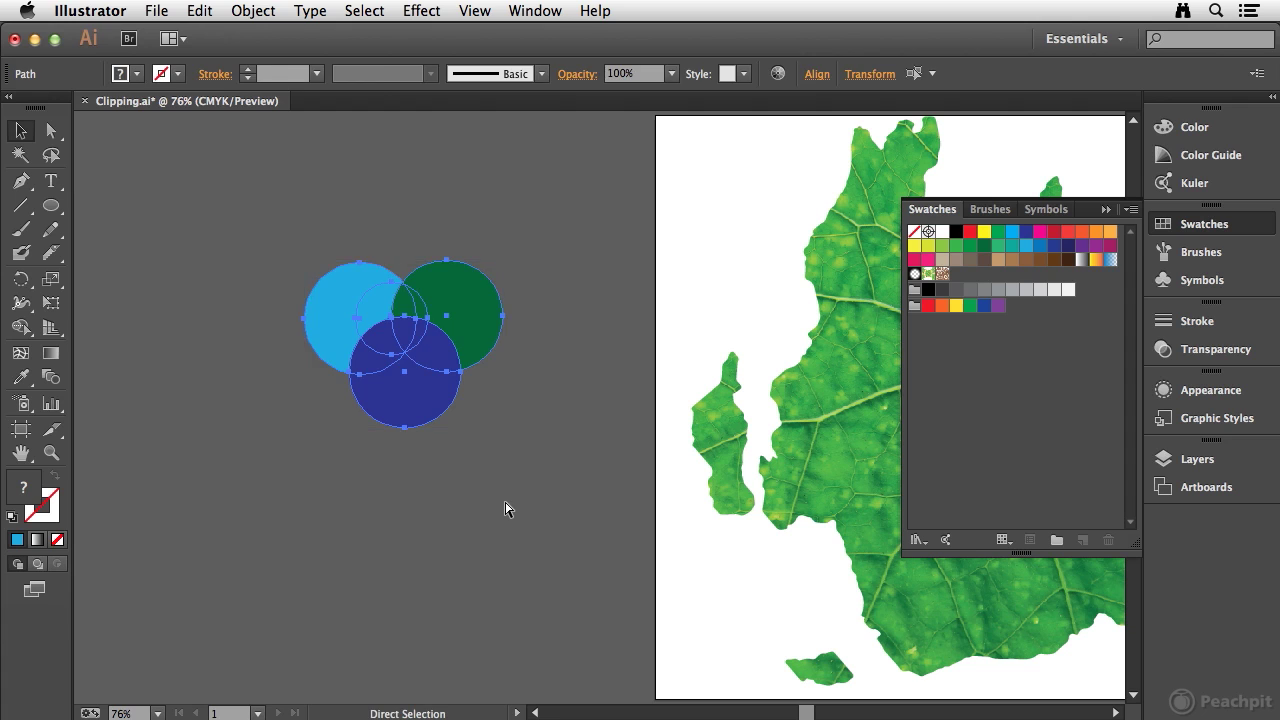
key(super+7)
- Use Edit Contents on the clipped group, nudge the circles slightly within the mask, and deselect them
click(258, 11)
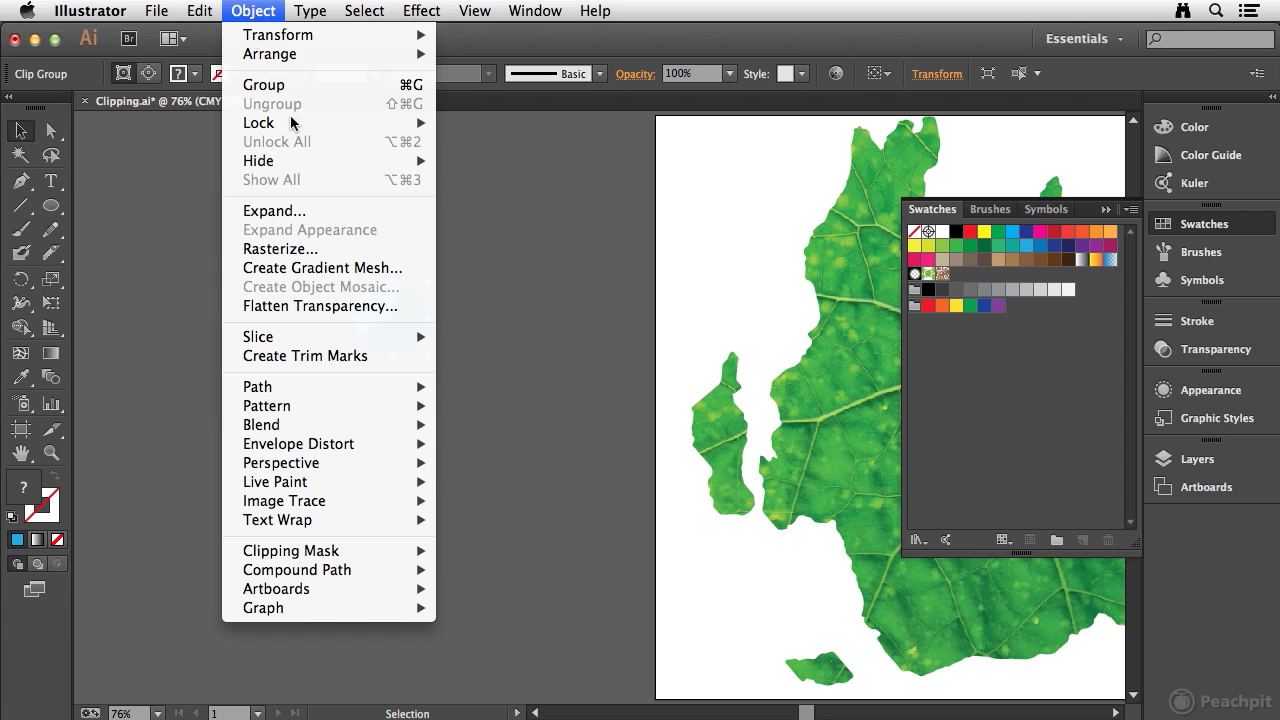
mouse_move(315, 553)
click(515, 592)
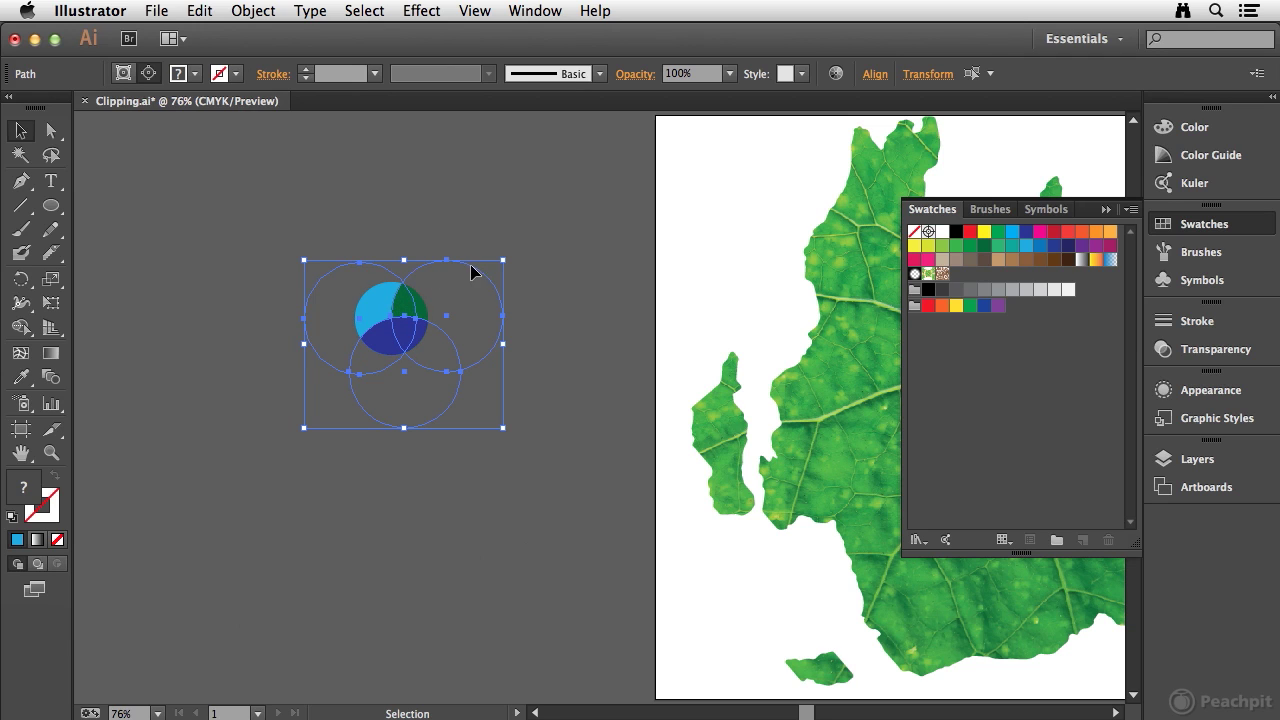
mouse_move(480, 278)
mouse_down()
mouse_move(494, 214)
mouse_move(470, 281)
mouse_up()
mouse_move(463, 295)
mouse_down()
mouse_move(480, 300)
mouse_move(445, 302)
mouse_move(455, 296)
mouse_up()
click(443, 249)
drag(794, 286, 276, 295)
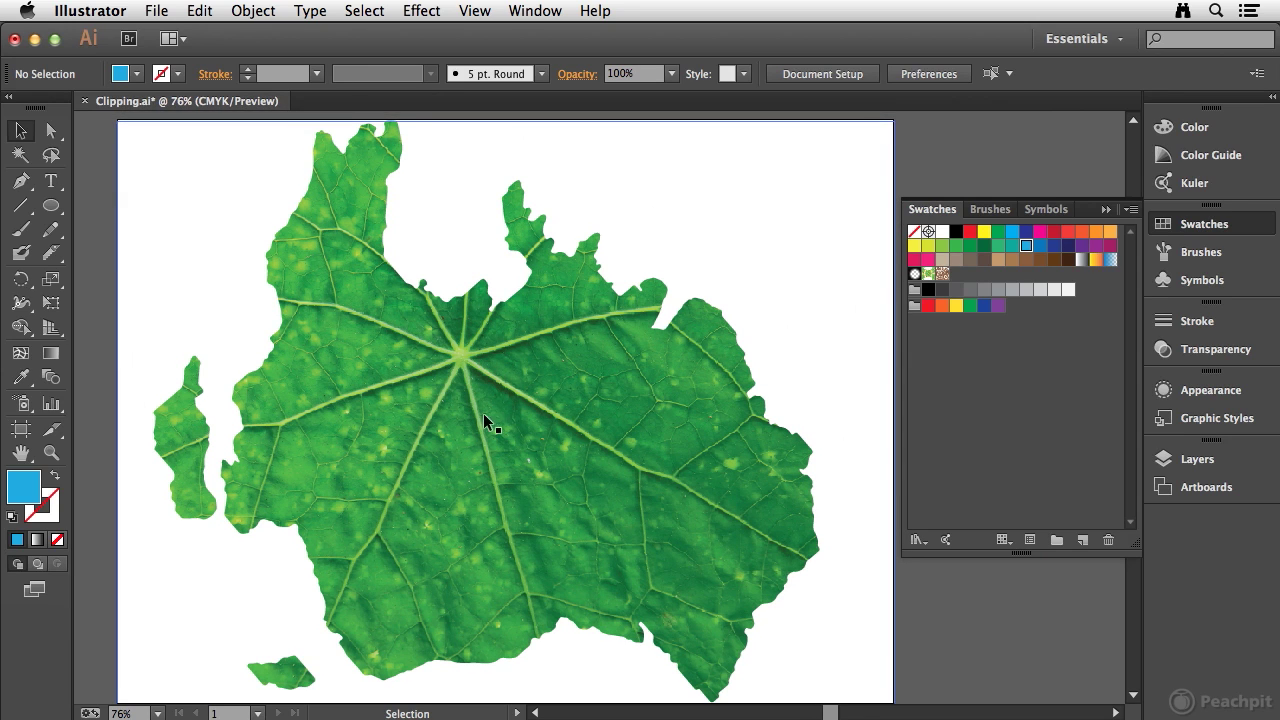
- Isolate the leaf image inside its clip group, move it slightly down within the map-shaped mask, and exit isolation mode
double_click(432, 356)
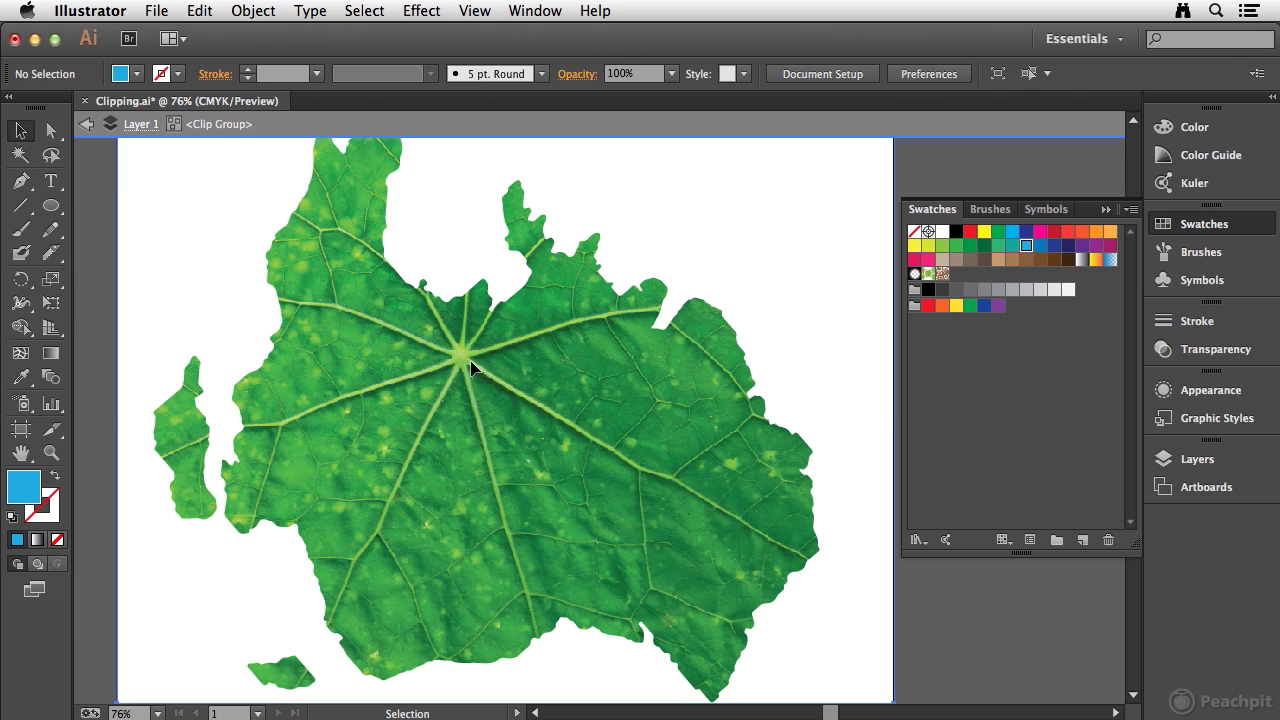
click(469, 361)
double_click(466, 363)
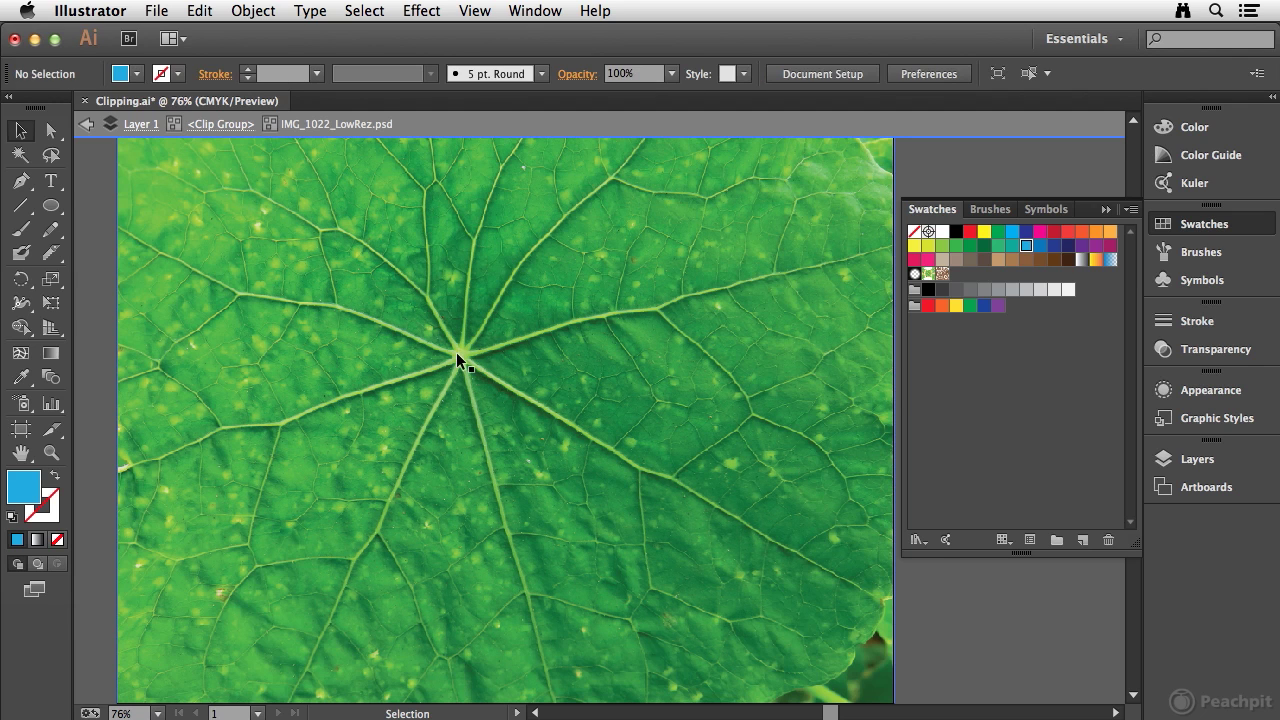
click(458, 352)
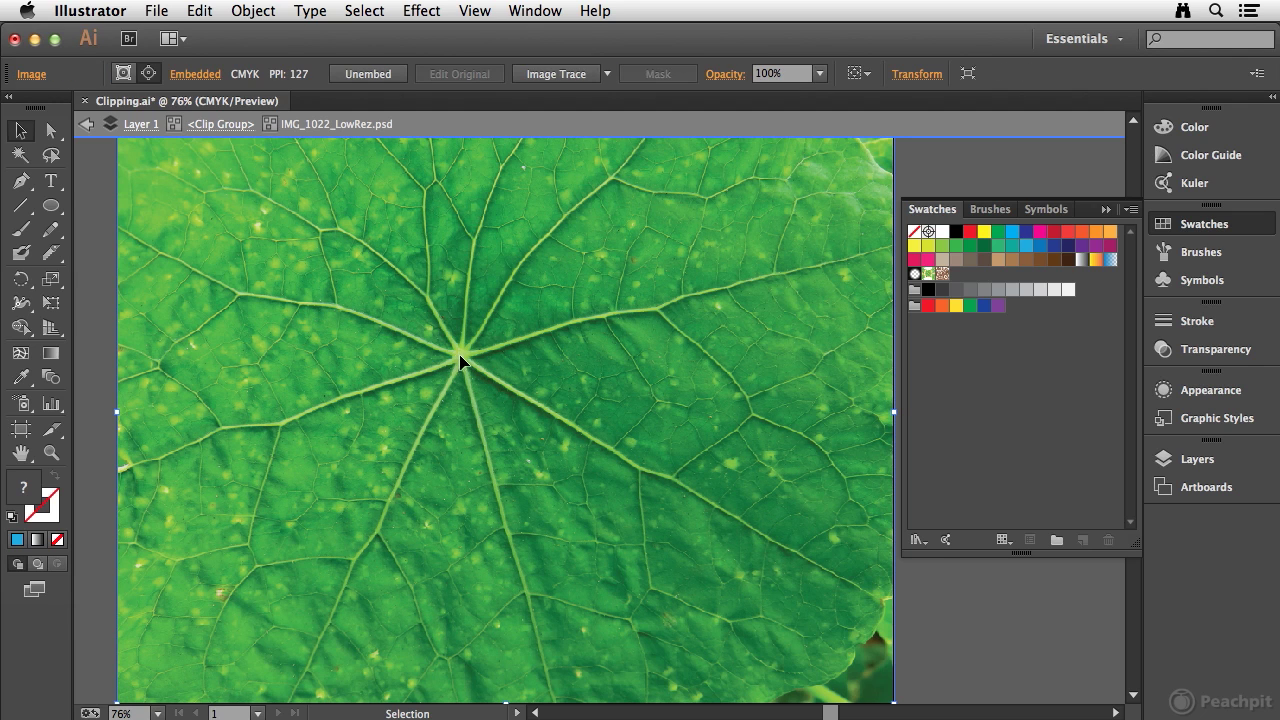
drag(458, 355, 459, 369)
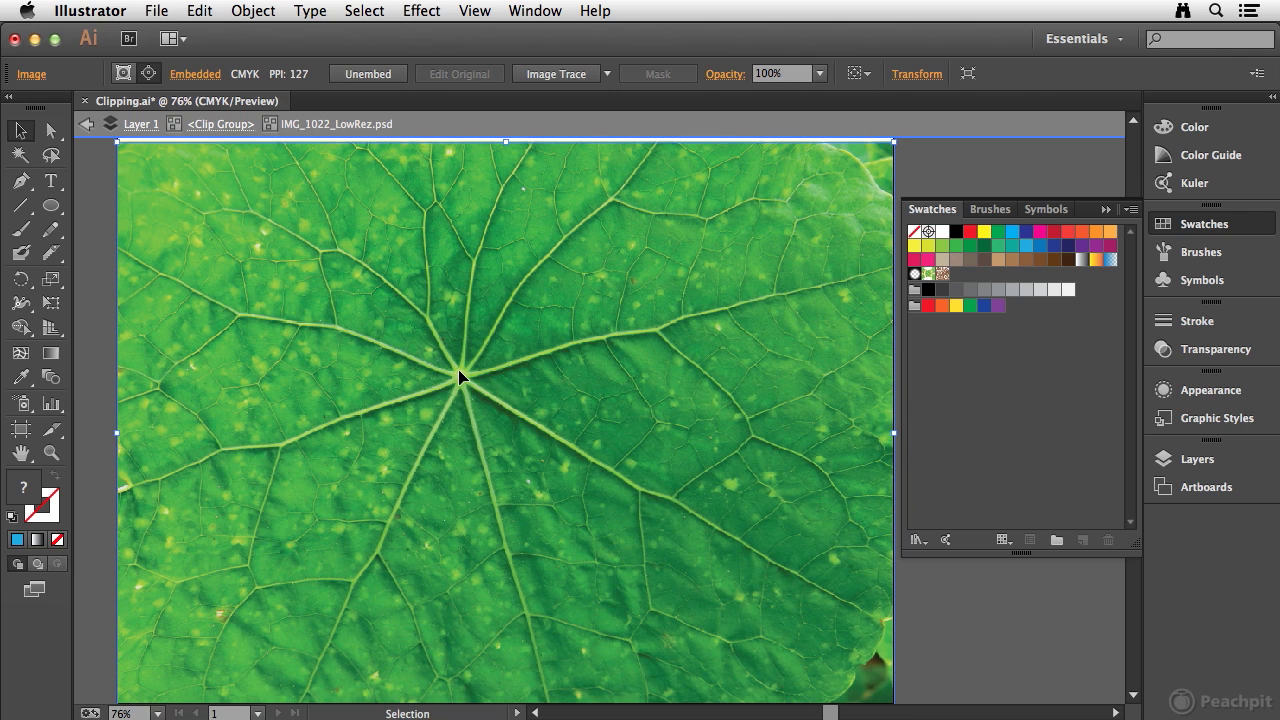
click(86, 128)
click(86, 128)
click(86, 128)
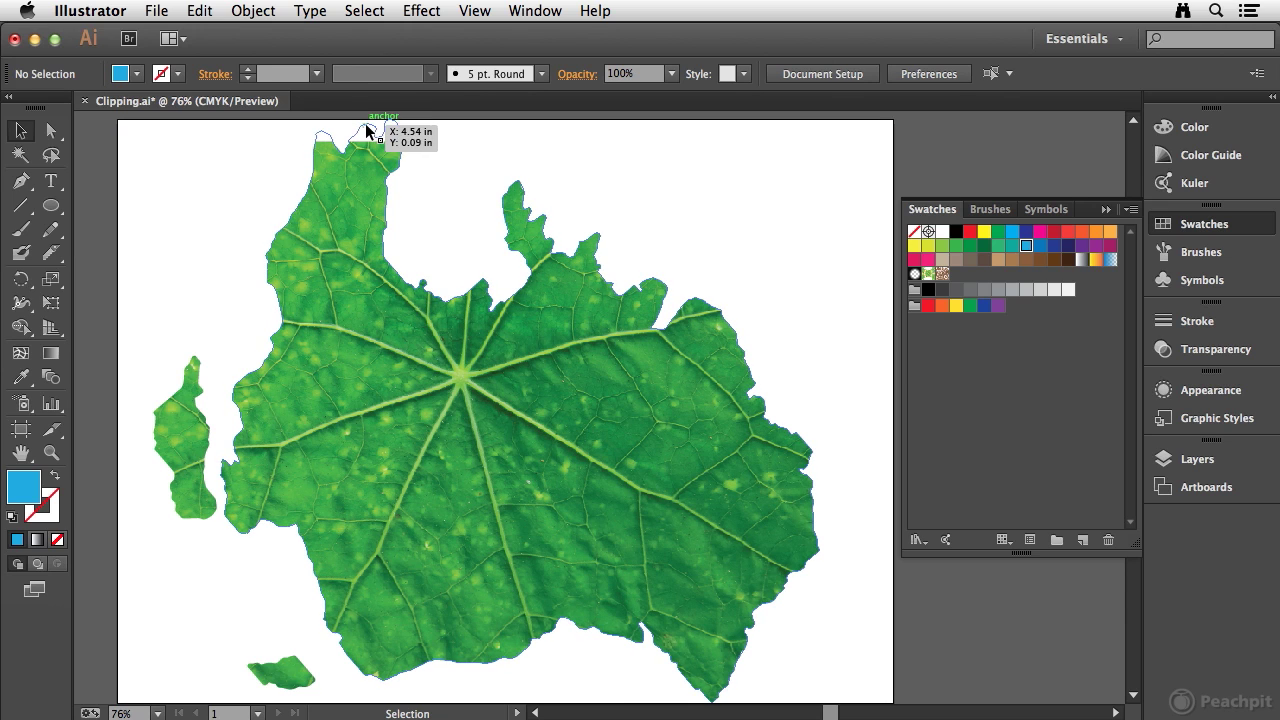
- Isolate the leaf image again, move it back up to fill the top of the map-shaped mask, and exit isolation mode
double_click(403, 363)
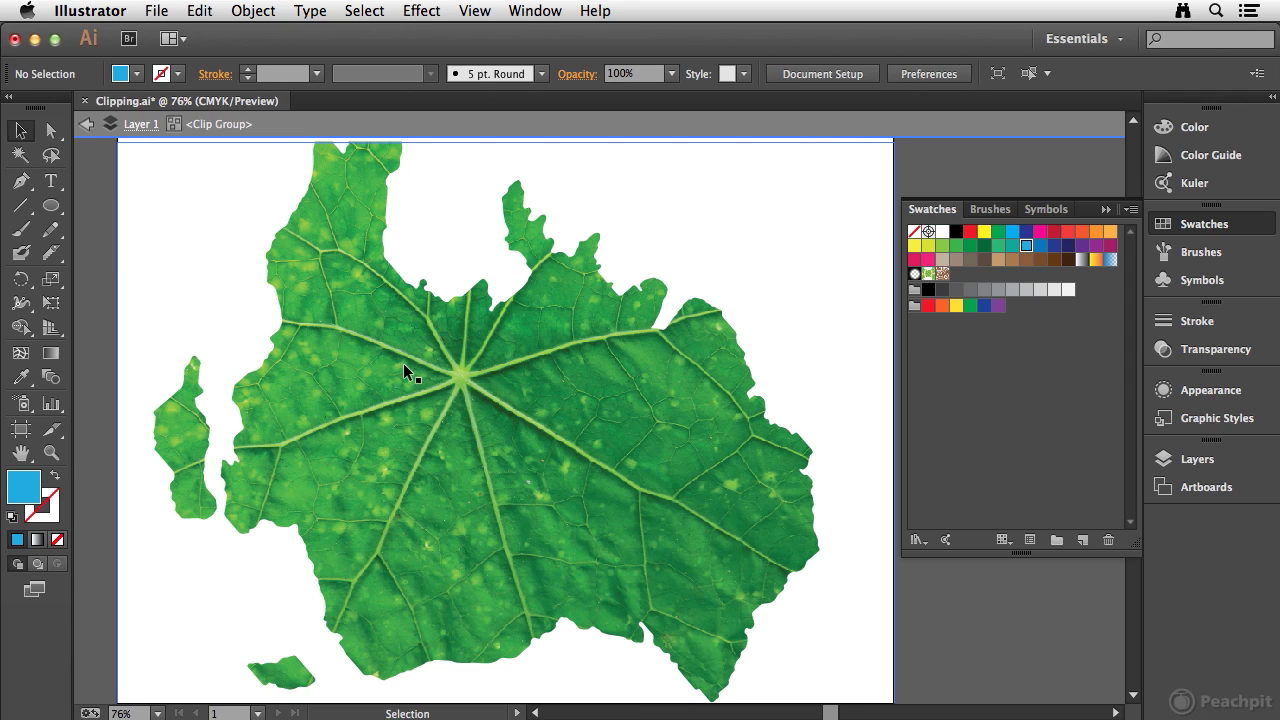
double_click(400, 363)
mouse_move(469, 382)
mouse_down()
mouse_move(470, 352)
mouse_move(467, 383)
mouse_up()
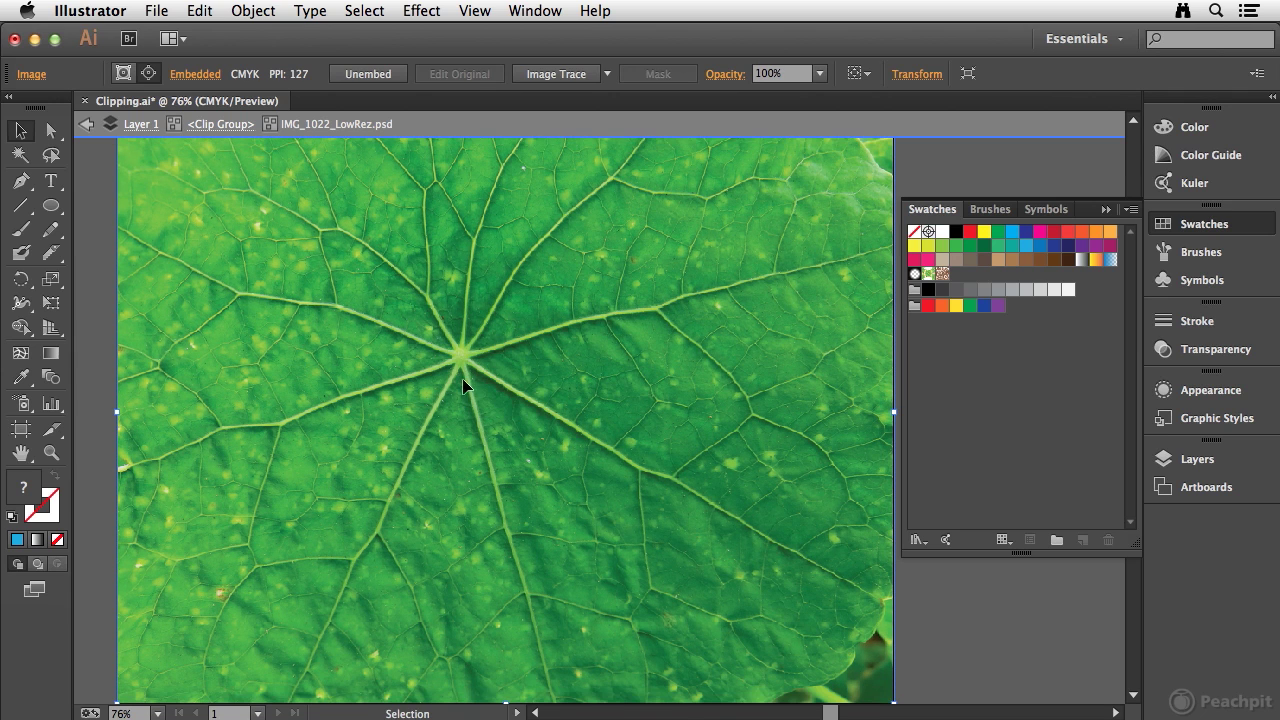
click(97, 127)
click(97, 127)
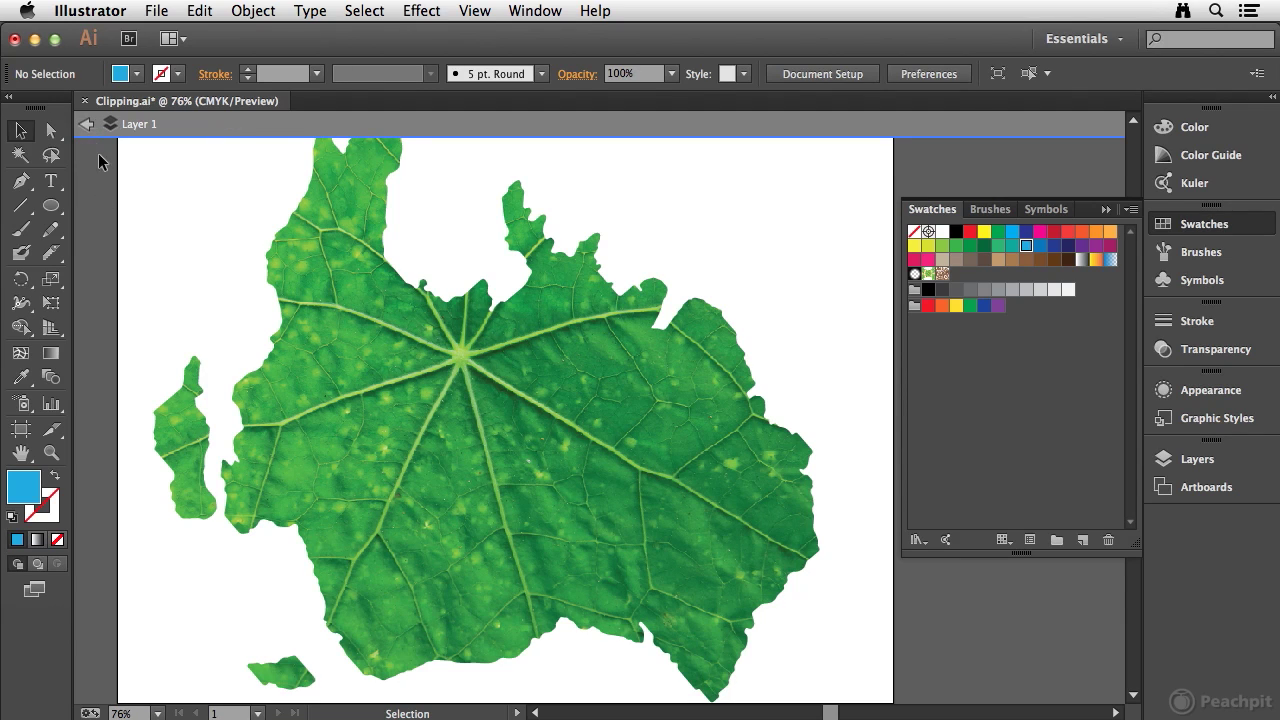
click(87, 124)
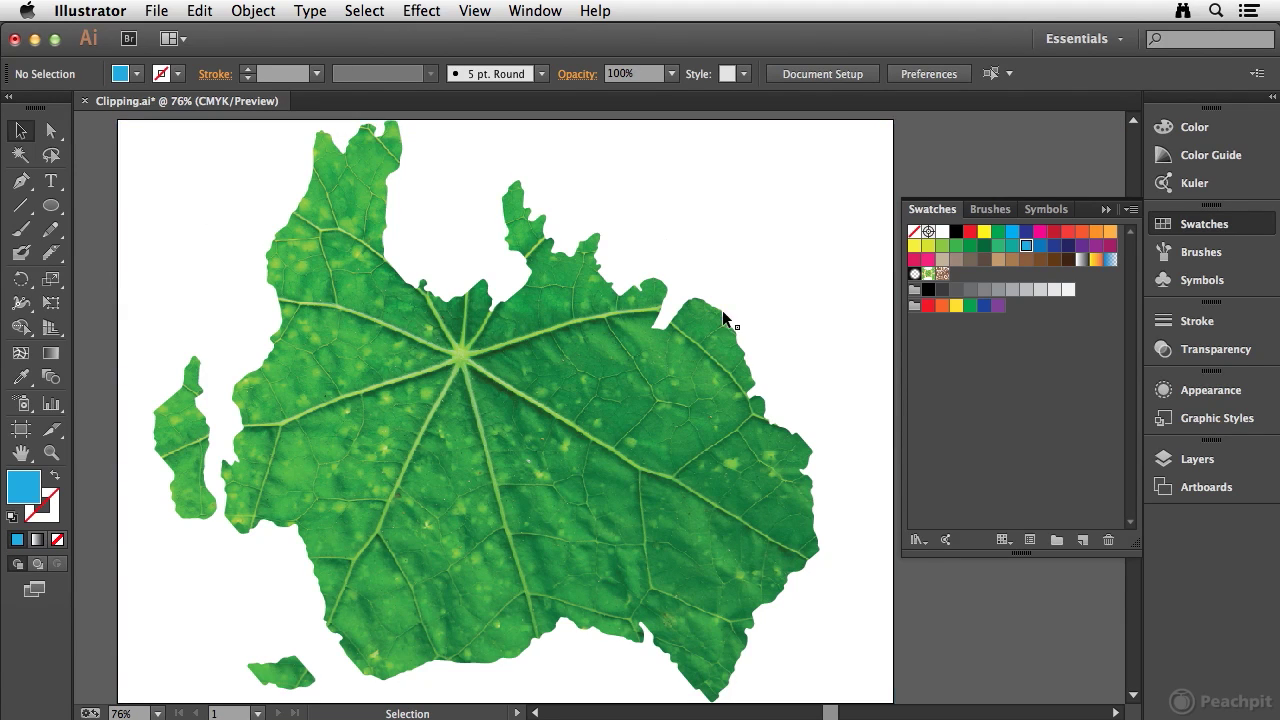